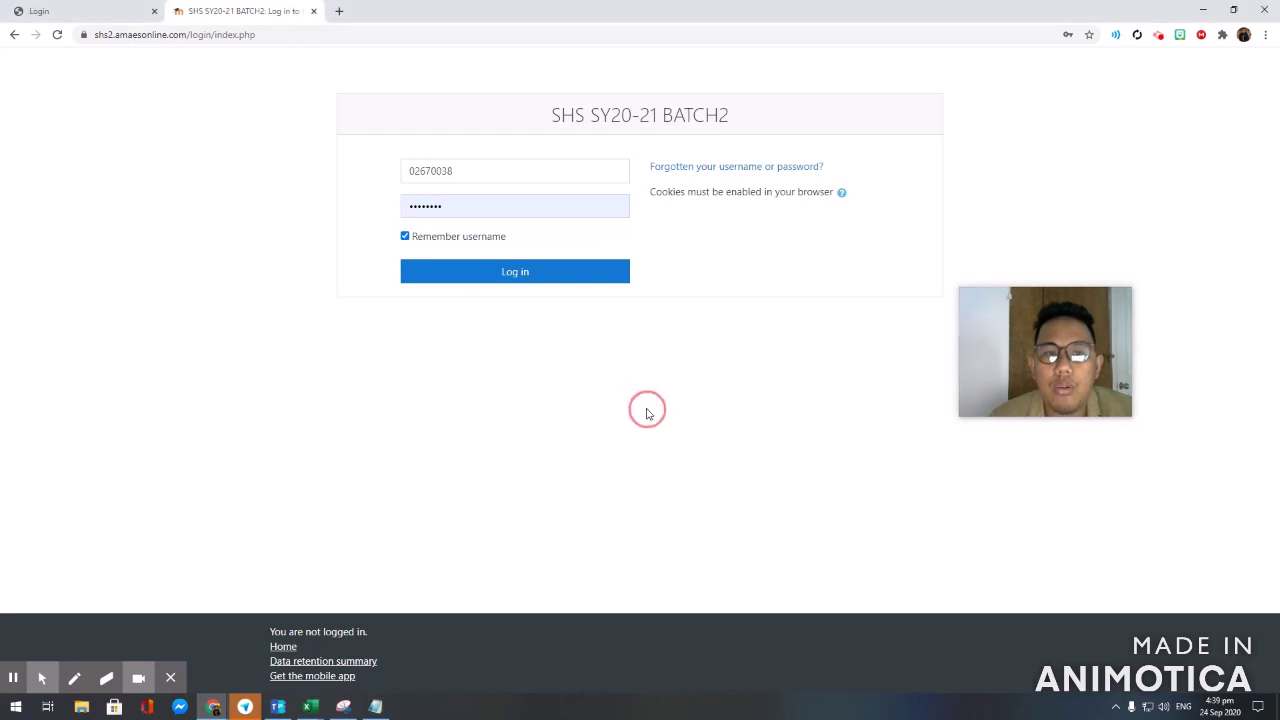
Step: Switch to the first Login tab showing the accounts.amaes.com portal login page
{"action": "left_click", "coordinate": [120, 12]}
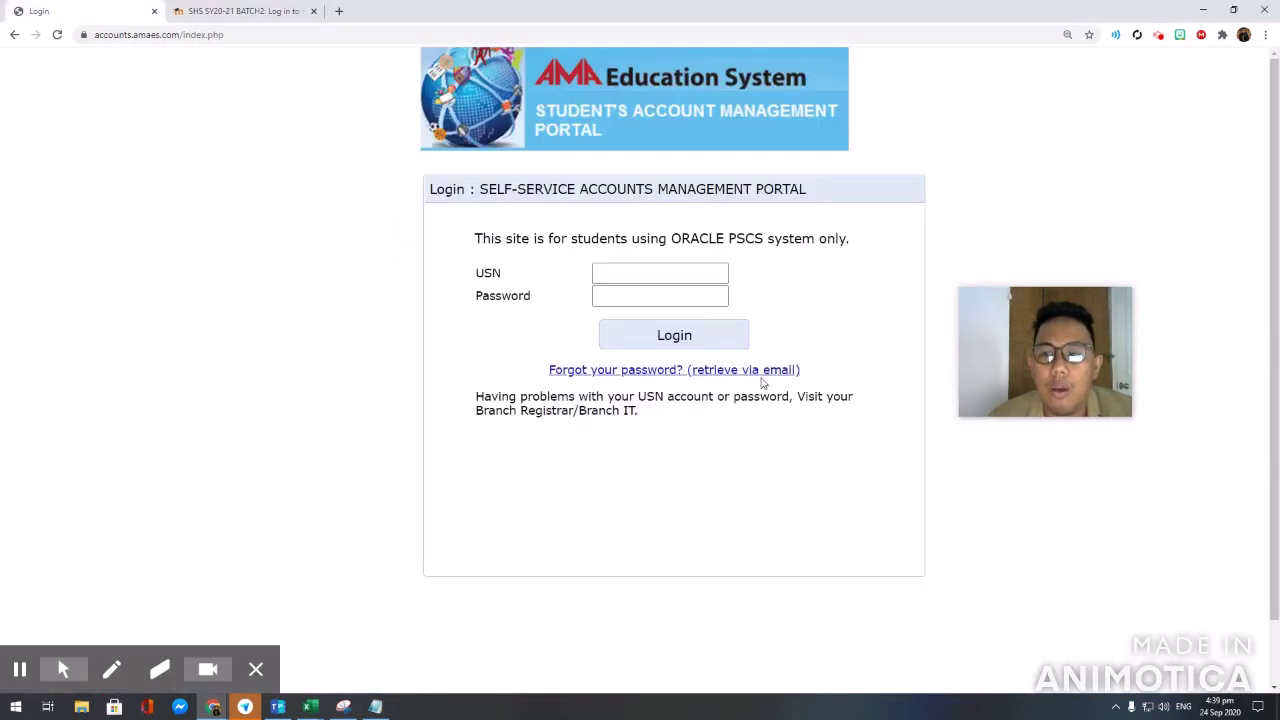
{"action": "left_click_drag", "start_coordinate": [1069, 358], "coordinate": [1061, 330]}
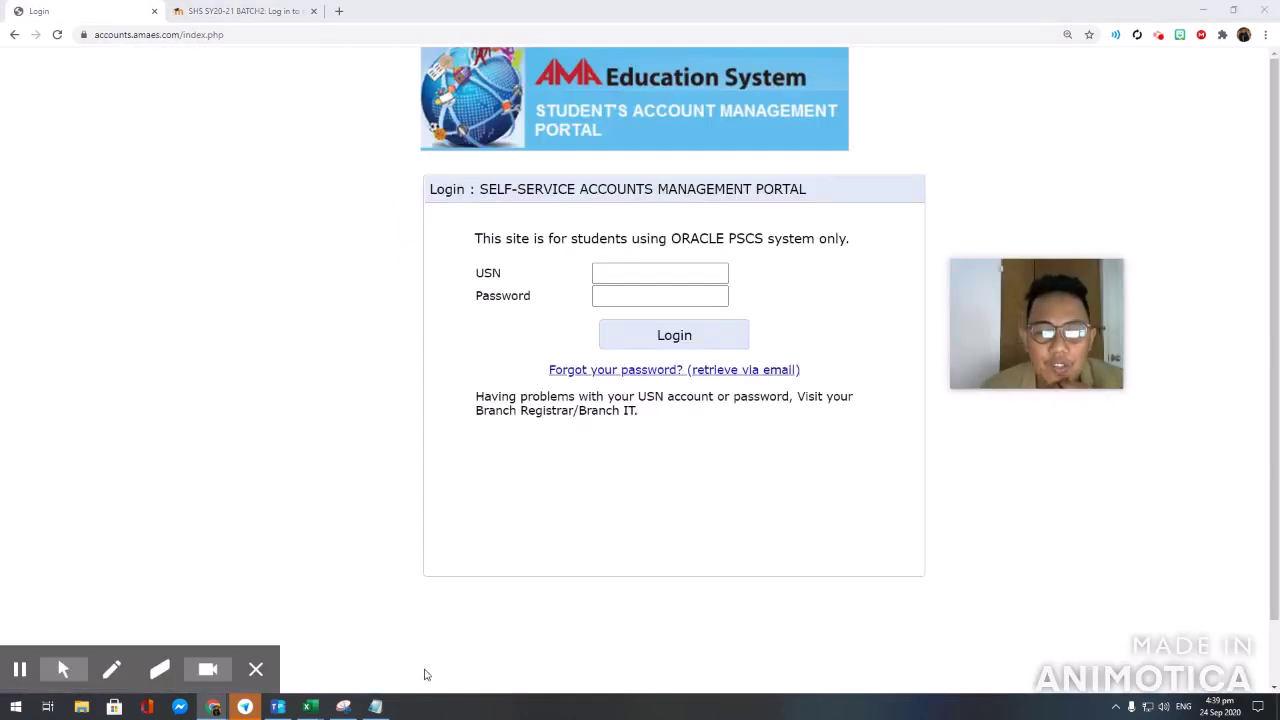
Step: Load the Google home page by entering 'goo' in the address bar
{"action": "mouse_move", "coordinate": [375, 703]}
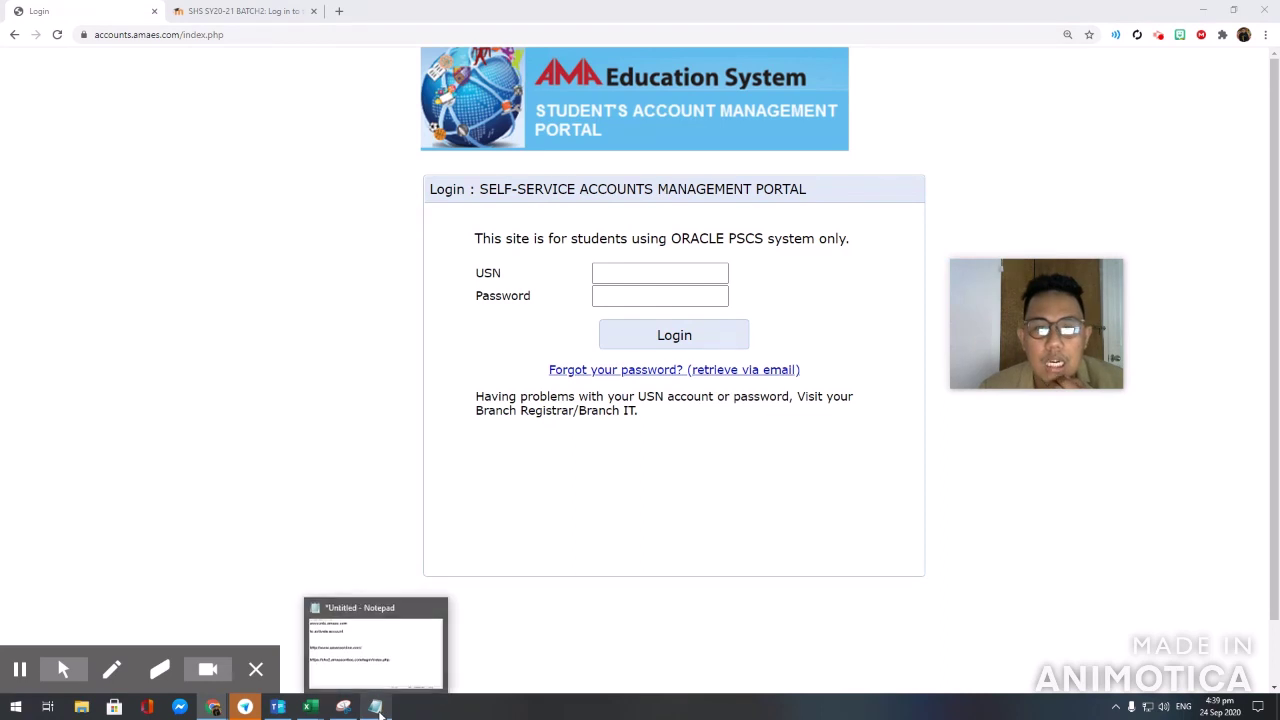
{"action": "left_click", "coordinate": [351, 34]}
{"action": "type", "text": "goo"}
{"action": "key", "text": "Return"}
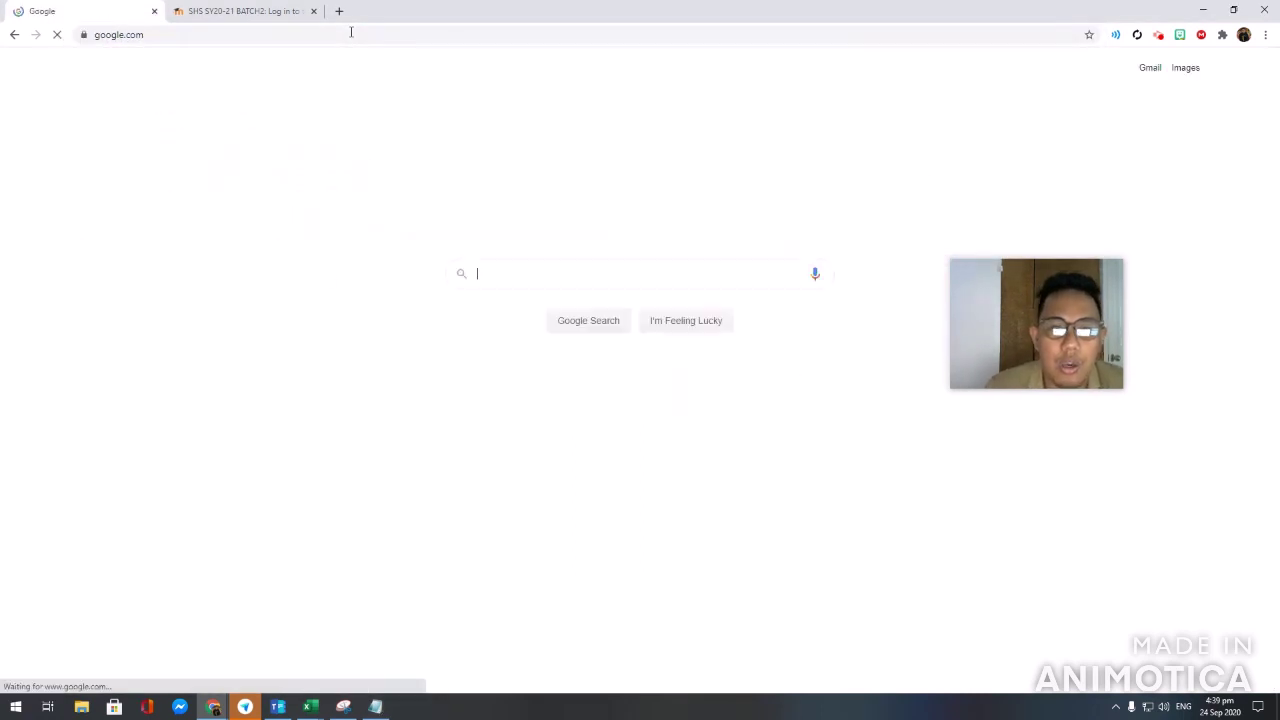
Step: Select the accounts.amaes.com line in Notepad, minimise it, and type 'accounts.amaes.co' into Google
{"action": "left_click", "coordinate": [375, 706]}
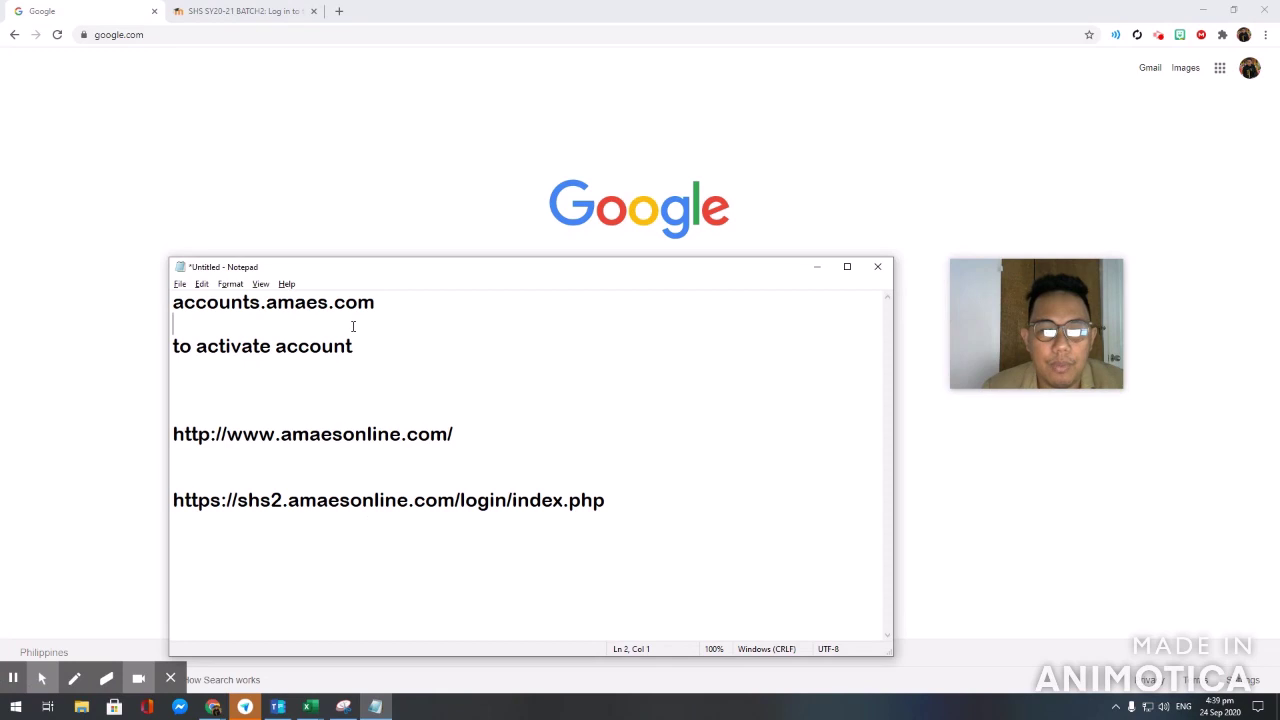
{"action": "left_click", "coordinate": [391, 303]}
{"action": "key", "text": "shift+Home"}
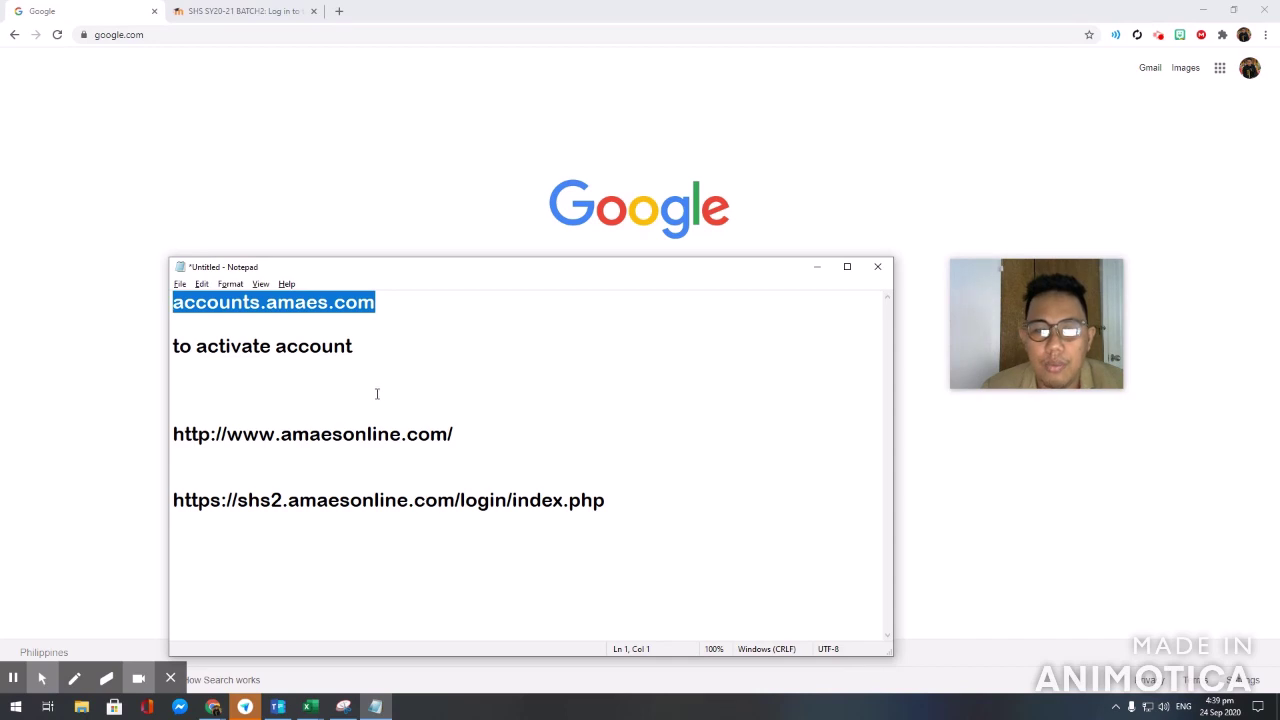
{"action": "left_click", "coordinate": [427, 216]}
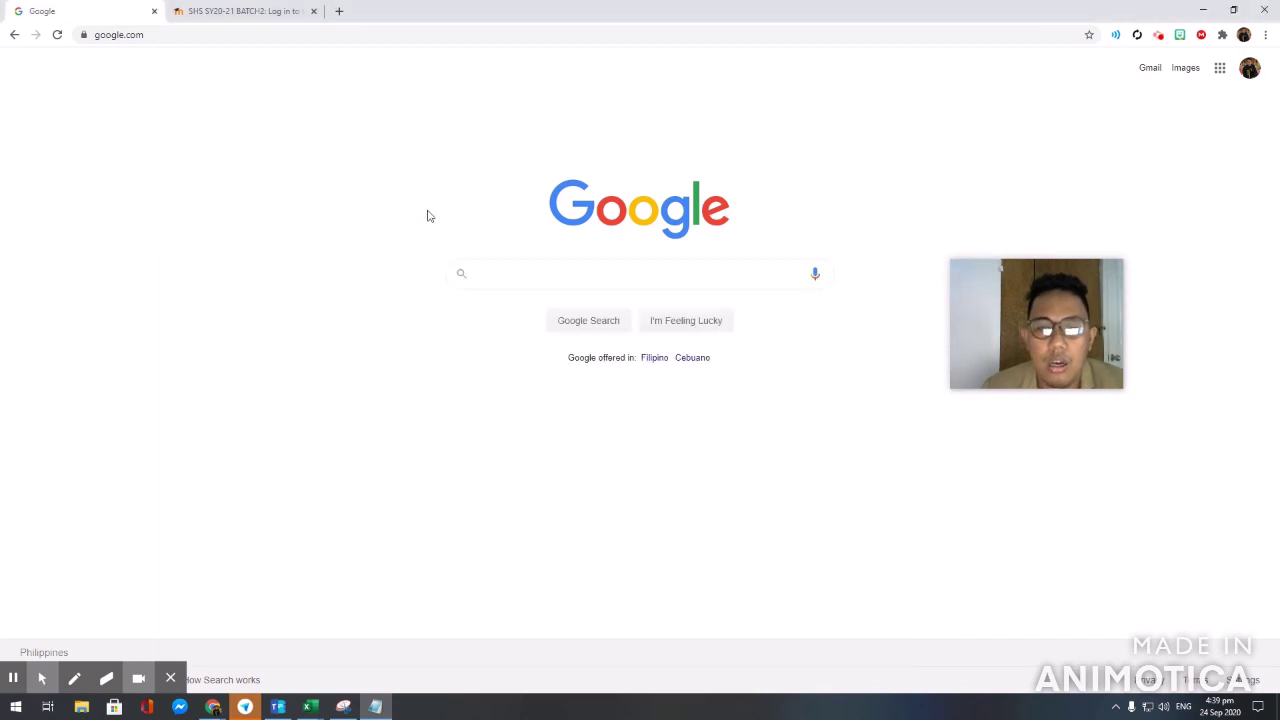
{"action": "left_click", "coordinate": [520, 274]}
{"action": "type", "text": "accounts.ama"}
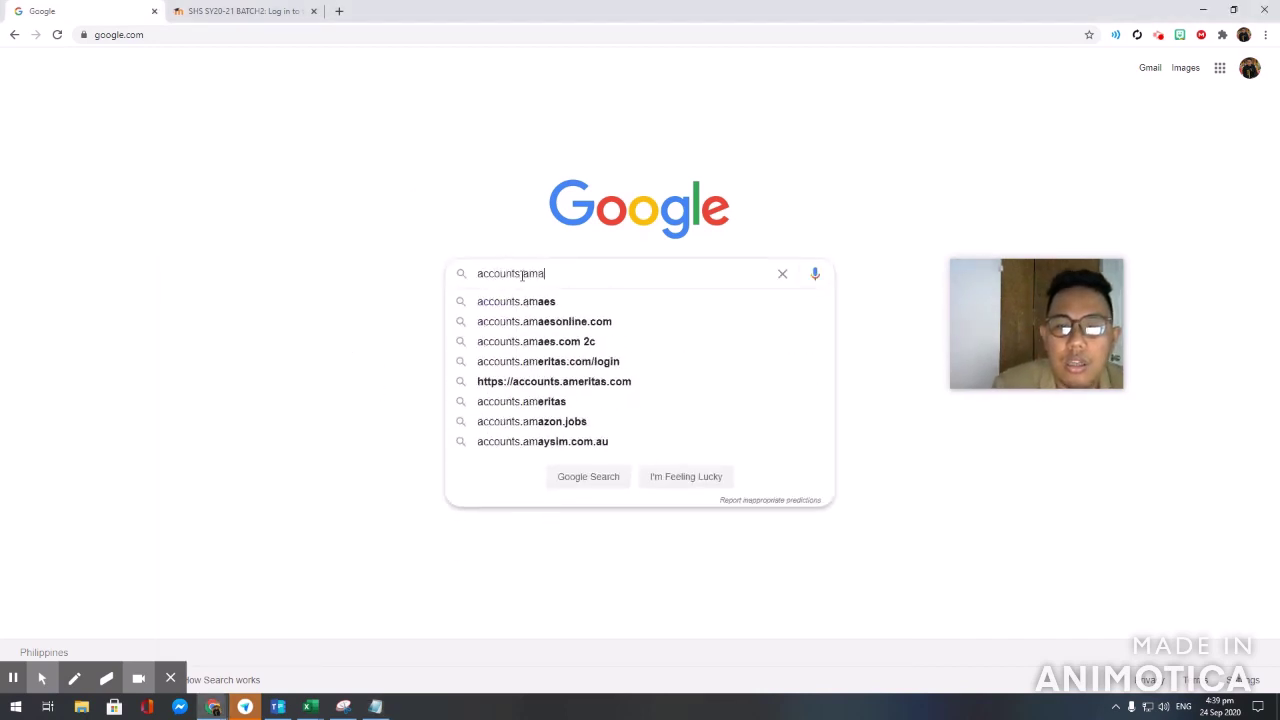
{"action": "type", "text": "es.com"}
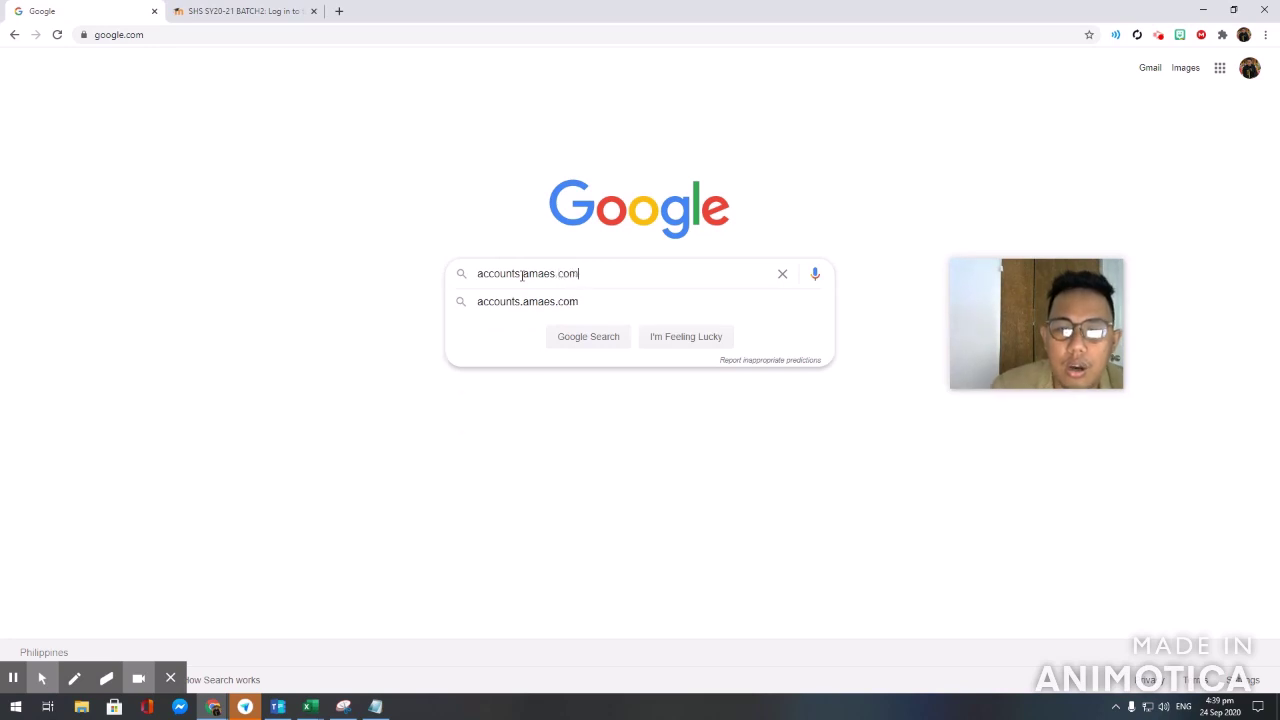
Step: Run the Google search for accounts.amaes.com, then cancel an address-bar edit
{"action": "left_click", "coordinate": [800, 312]}
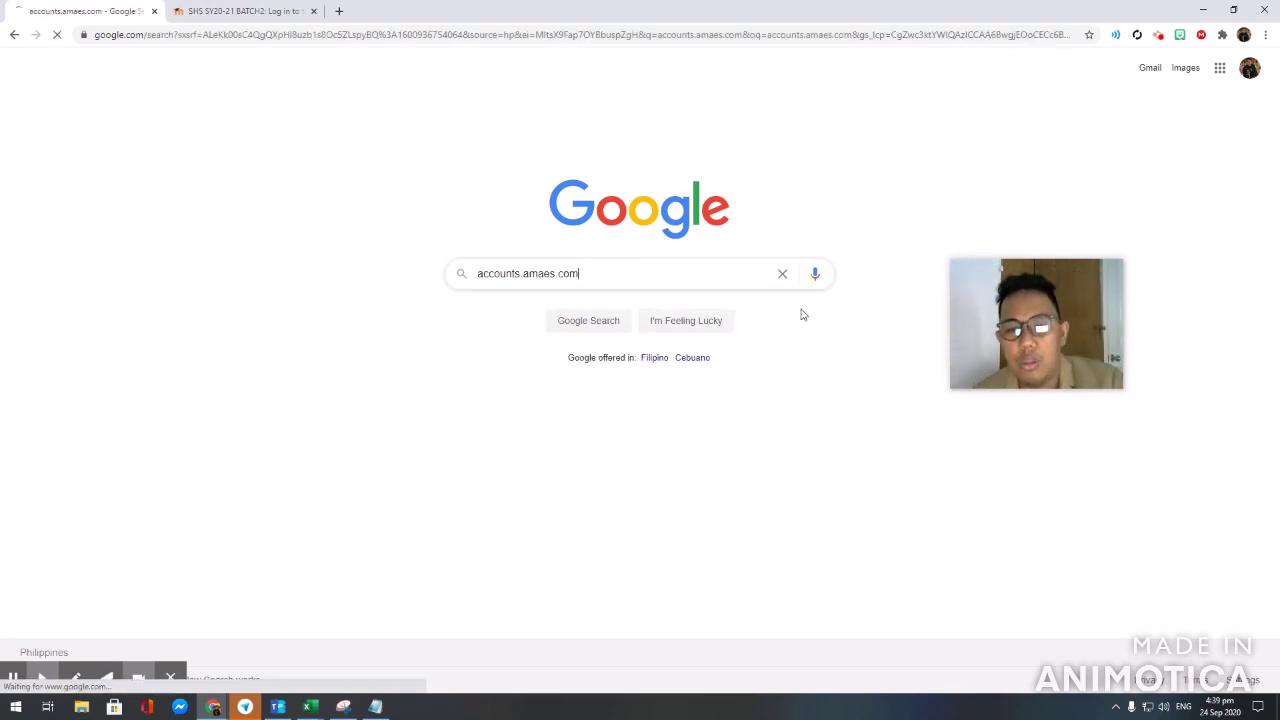
{"action": "left_click", "coordinate": [230, 36]}
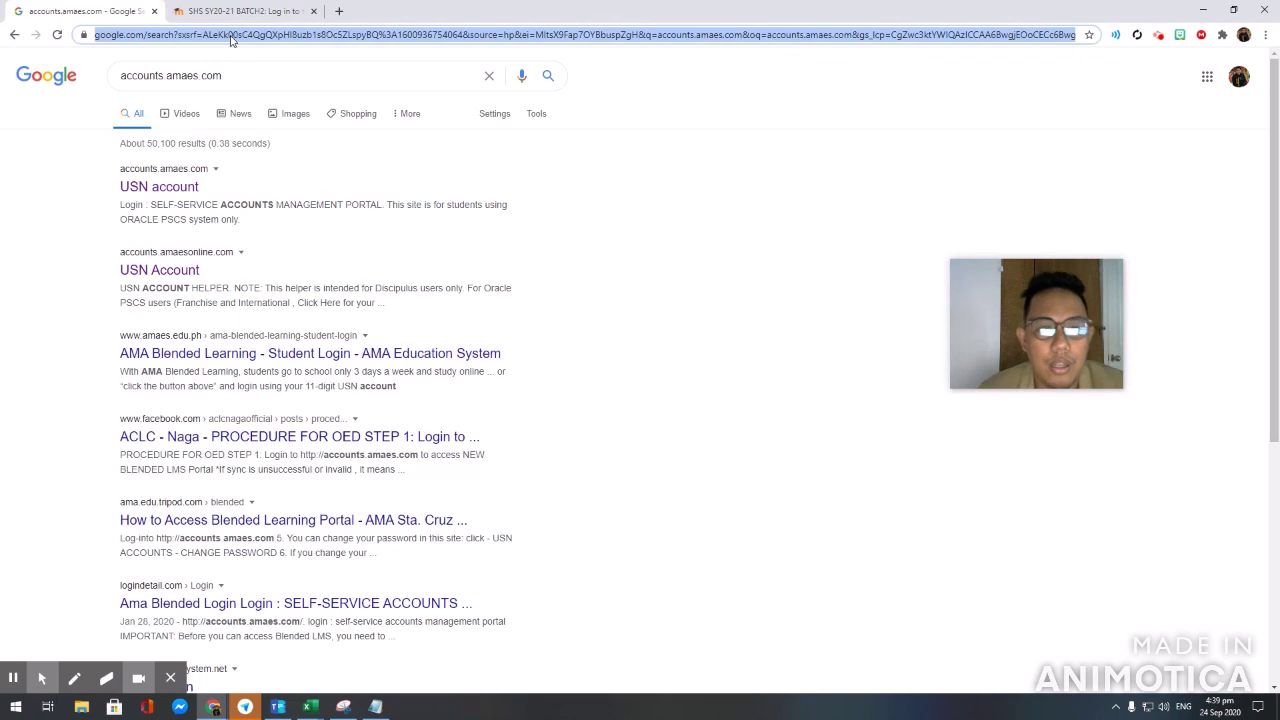
{"action": "type", "text": "acc"}
{"action": "key", "text": "Escape"}
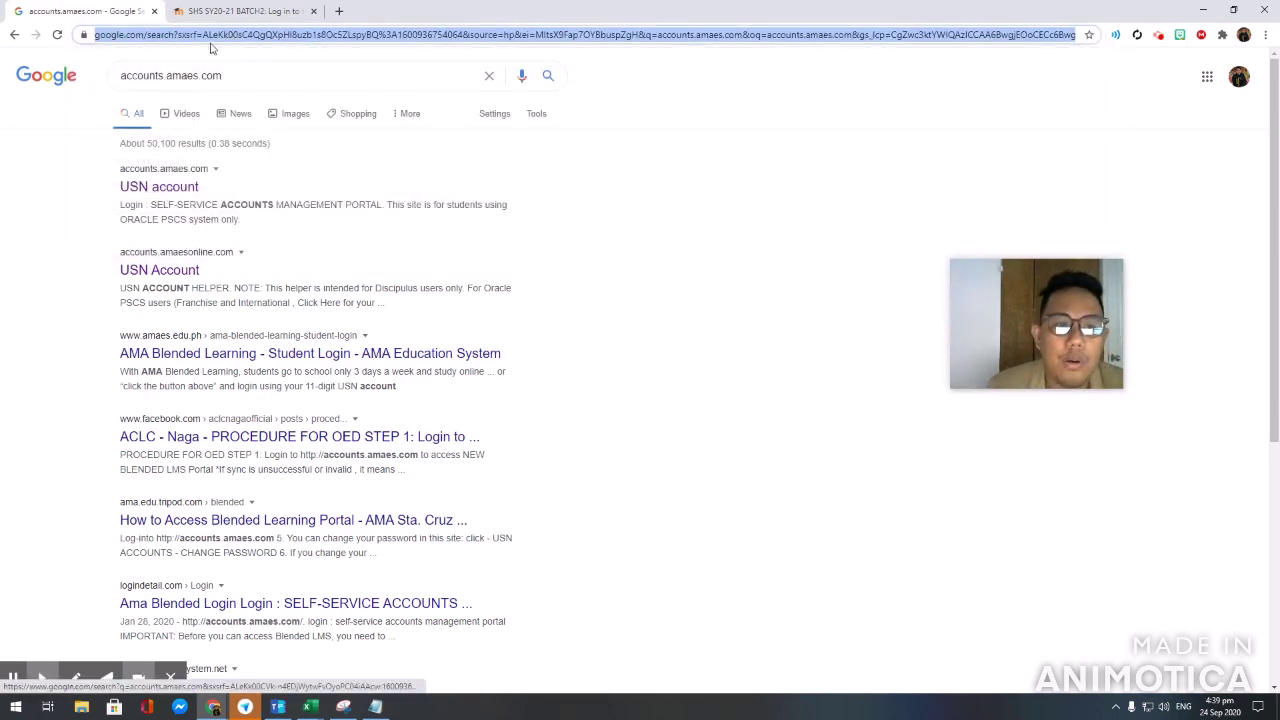
Step: Open accounts.amaesonline.com from the address-bar completion and enlarge the page
{"action": "type", "text": "ac"}
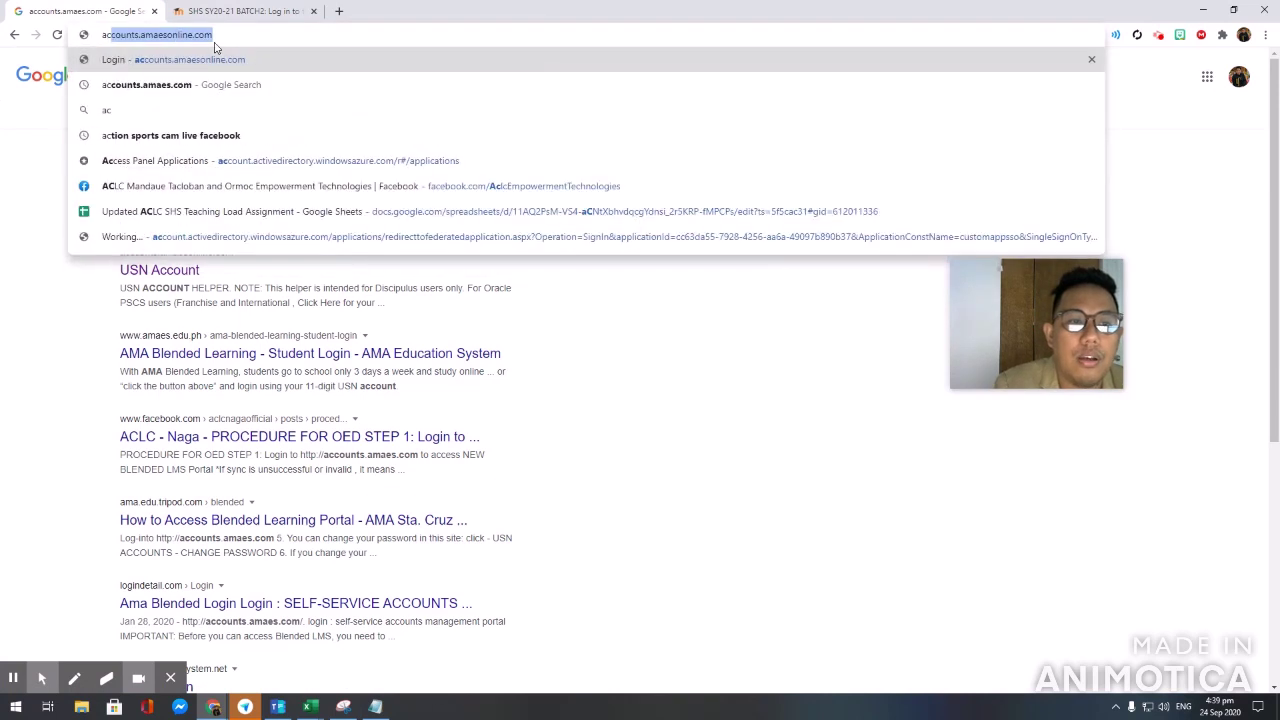
{"action": "key", "text": "Right"}
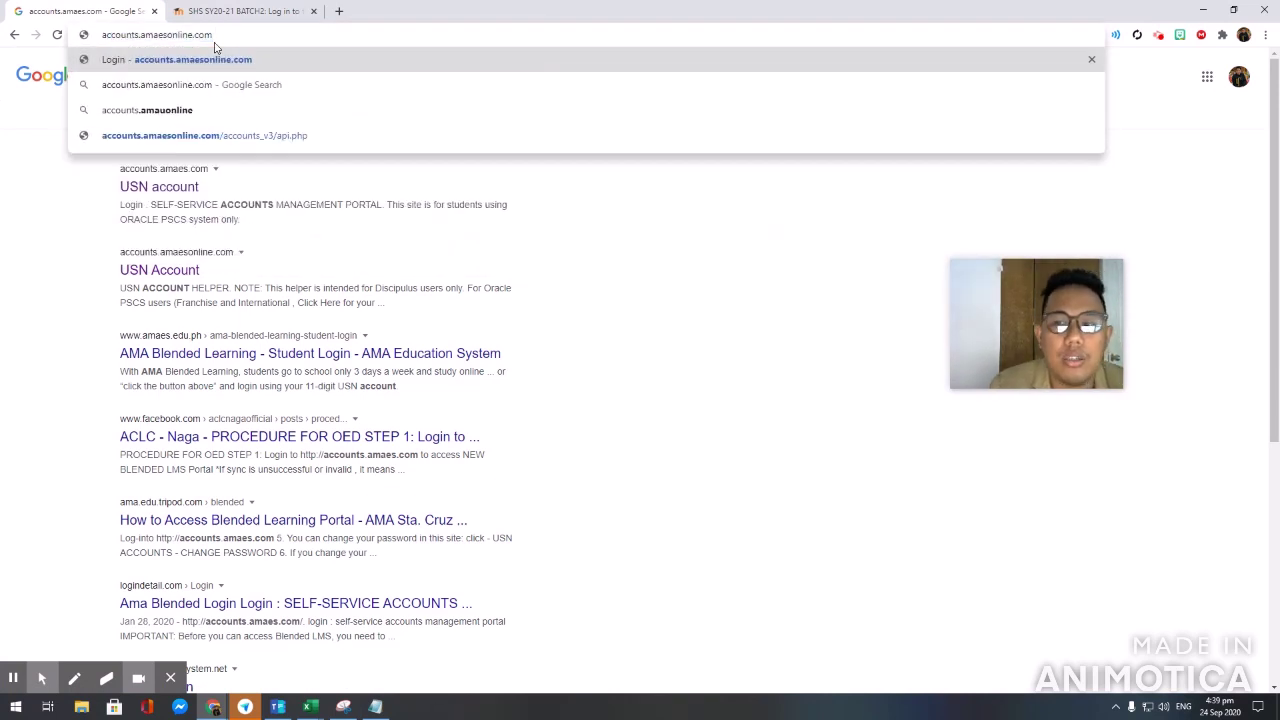
{"action": "key", "text": "Return"}
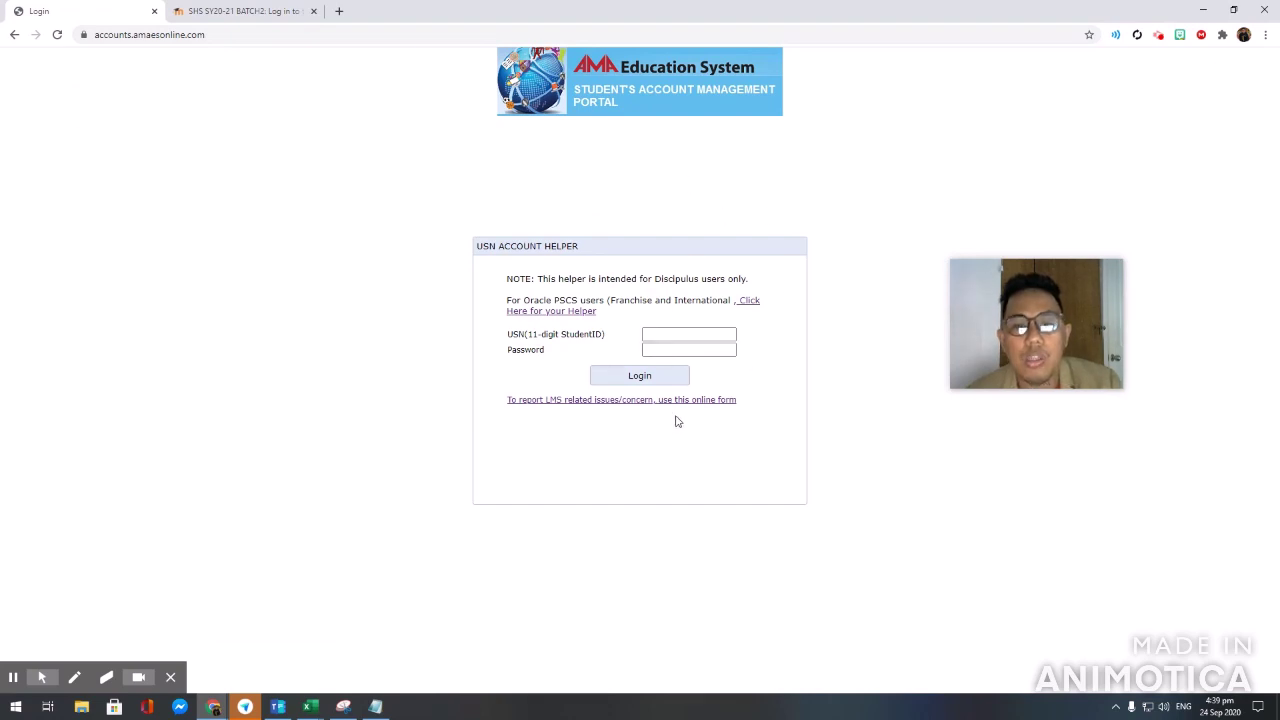
{"action": "key", "text": "ctrl+plus"}
{"action": "key", "text": "ctrl+plus"}
{"action": "key", "text": "ctrl+plus"}
Step: Restore normal zoom and log in using the saved USN and saved password
{"action": "key", "text": "ctrl+minus"}
{"action": "key", "text": "ctrl+minus"}
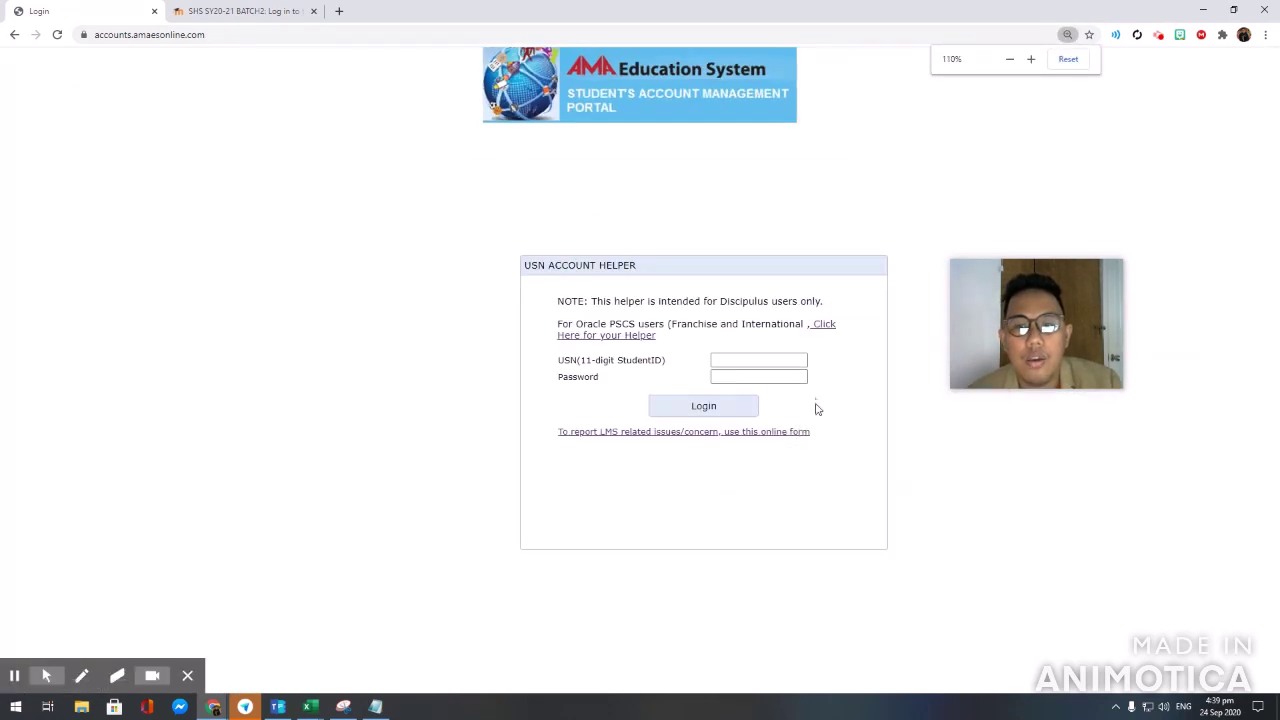
{"action": "key", "text": "ctrl+minus"}
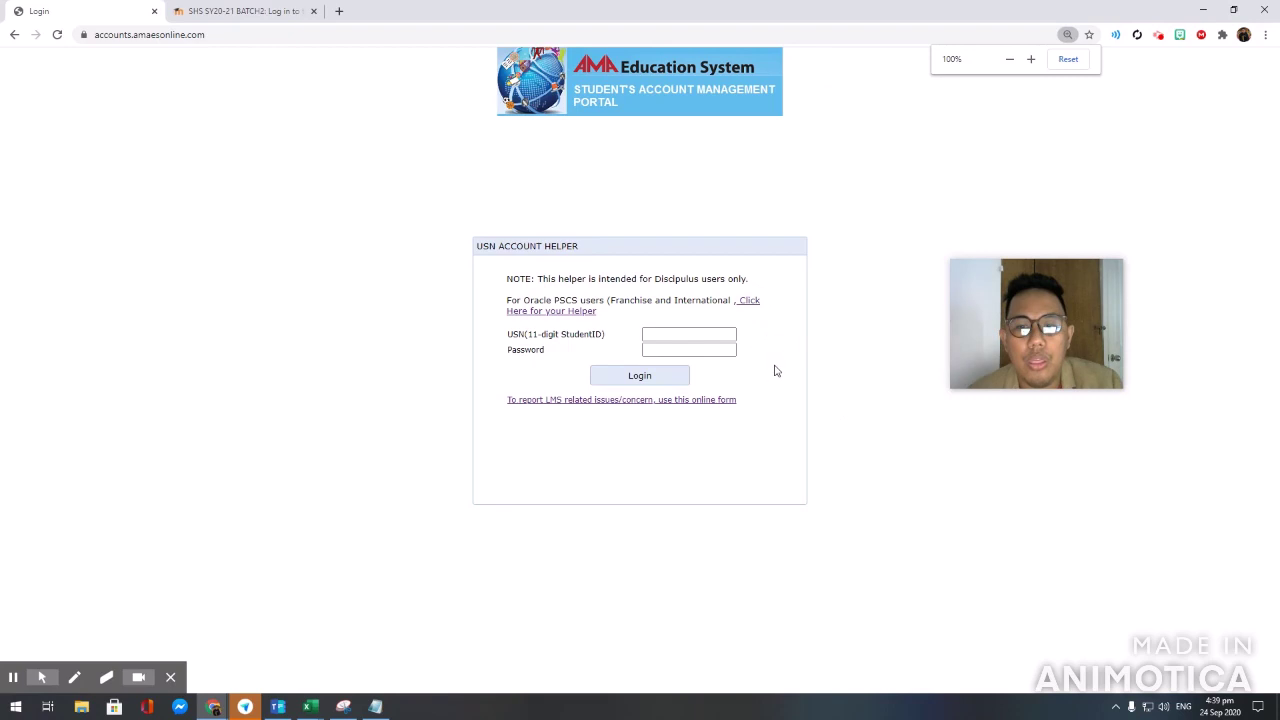
{"action": "left_click", "coordinate": [689, 335]}
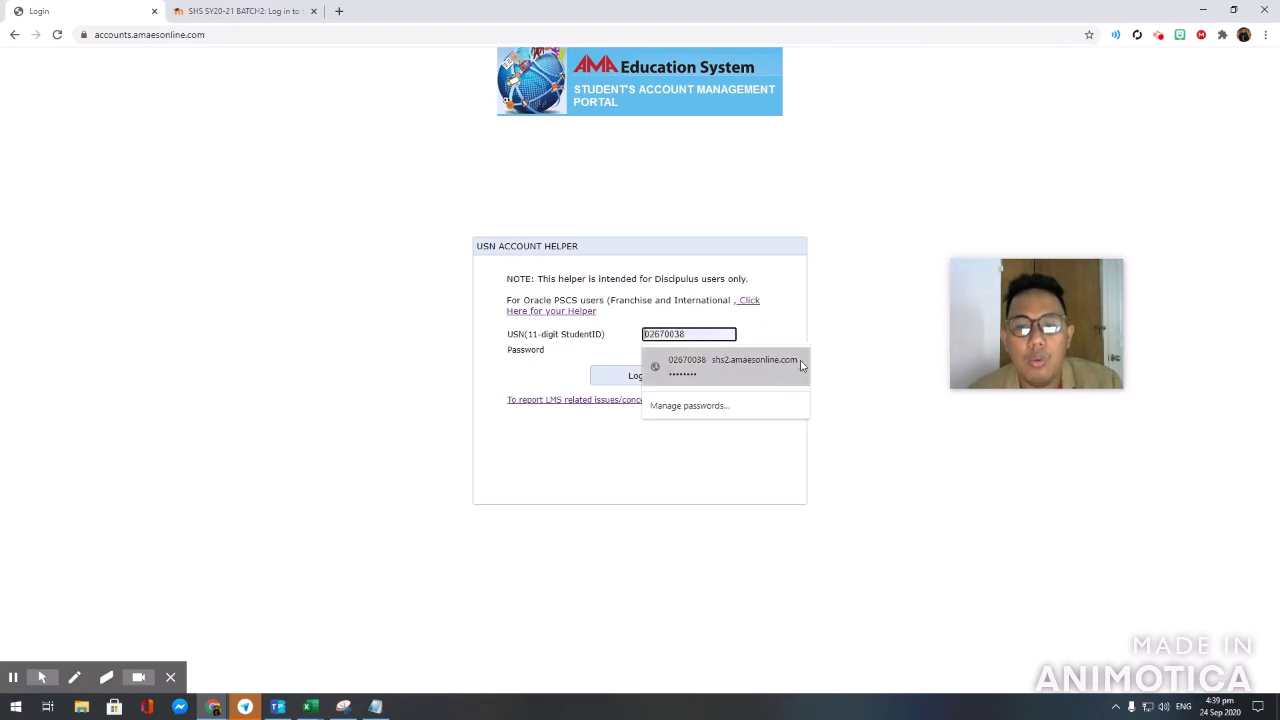
{"action": "left_click", "coordinate": [858, 289]}
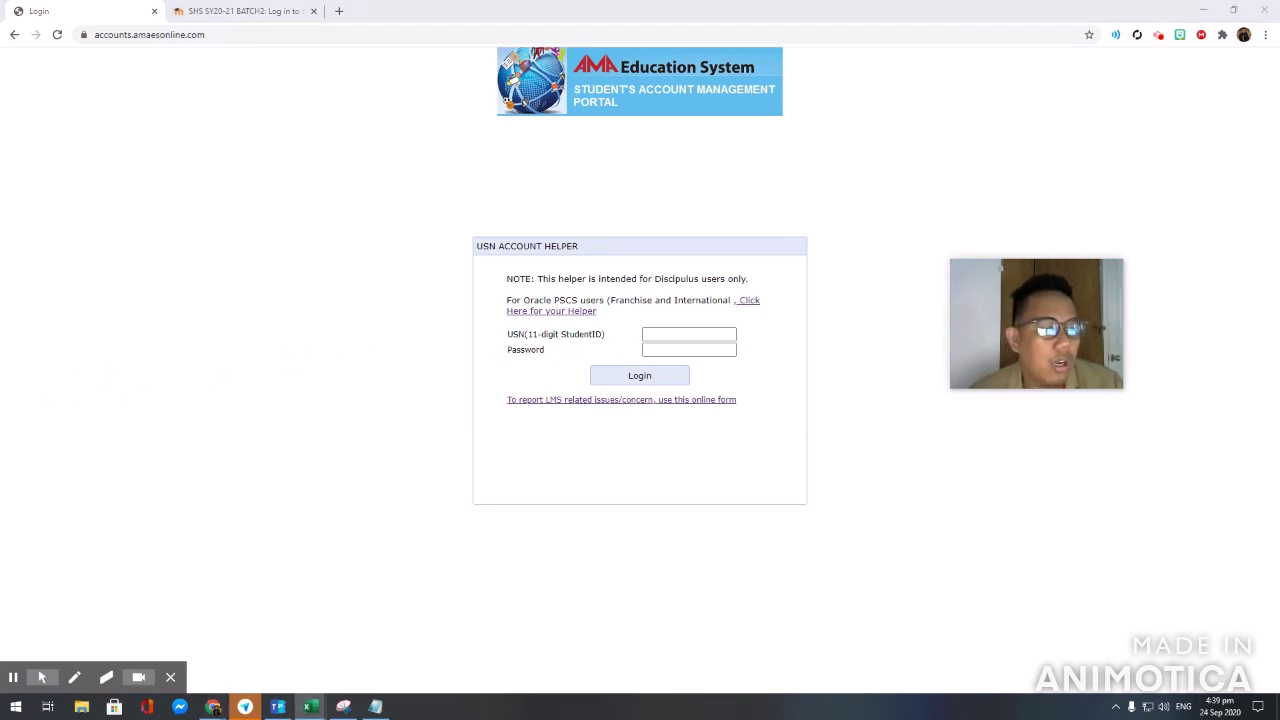
{"action": "left_click", "coordinate": [689, 334]}
{"action": "left_click", "coordinate": [738, 364]}
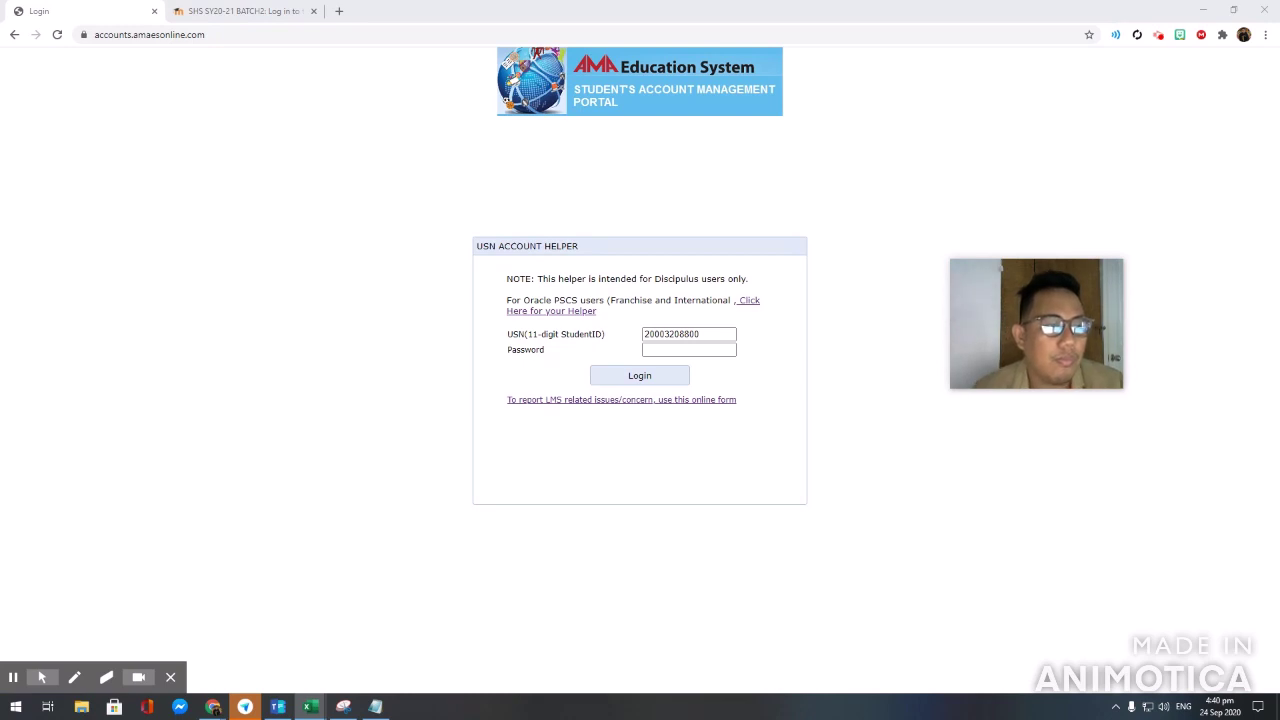
{"action": "left_click", "coordinate": [688, 349]}
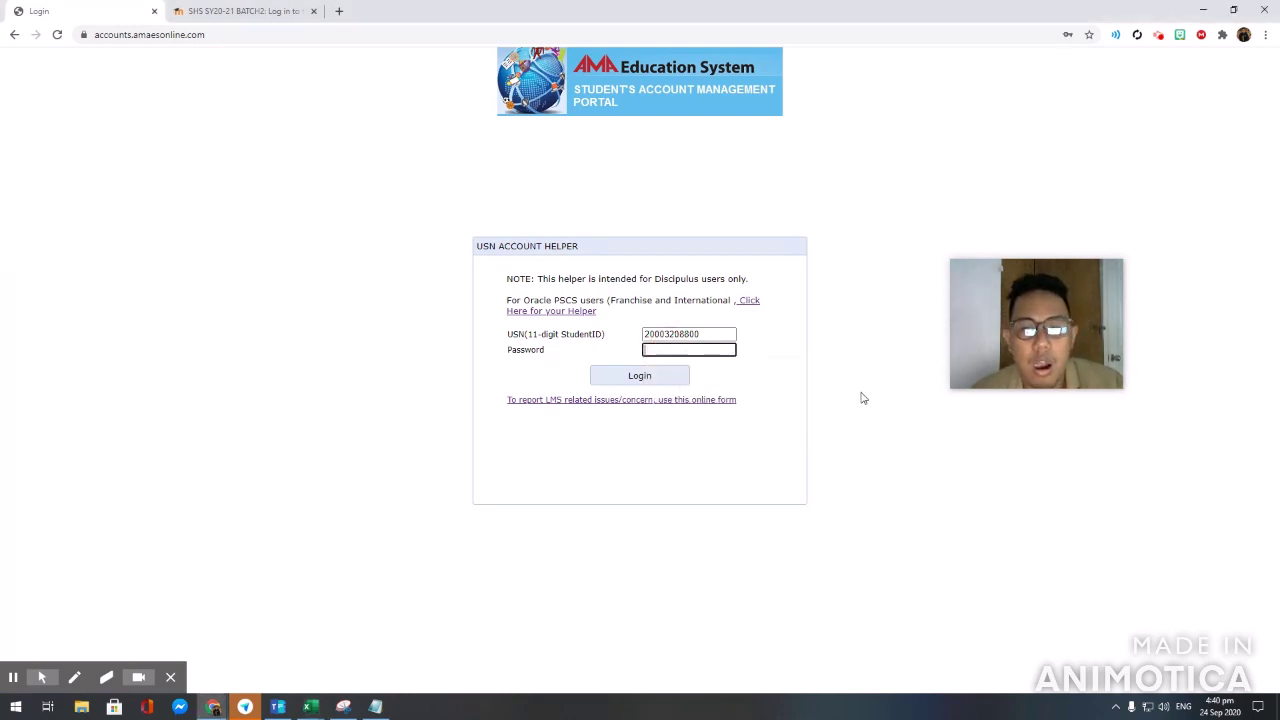
{"action": "left_click", "coordinate": [655, 378]}
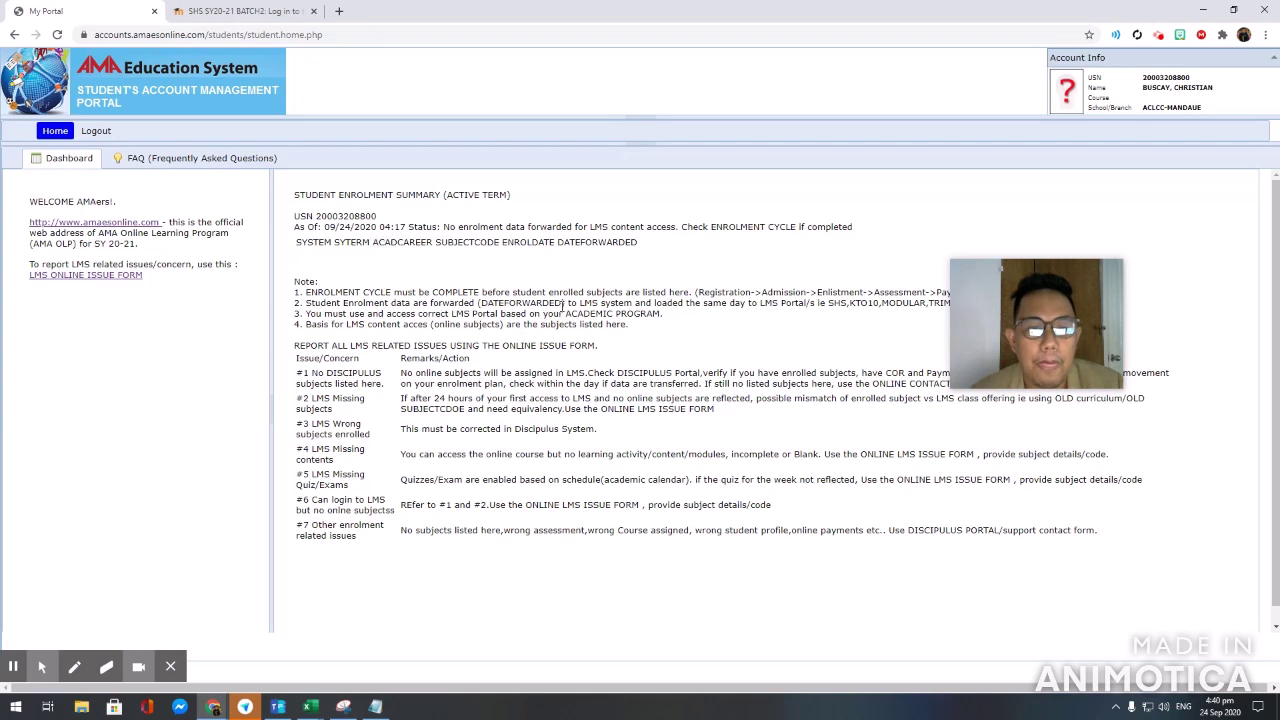
Step: Open the portal's FAQ page of LMS self-help guidance
{"action": "mouse_move", "coordinate": [1034, 318]}
{"action": "mouse_move", "coordinate": [1034, 318]}
{"action": "left_mouse_down"}
{"action": "mouse_move", "coordinate": [1160, 450]}
{"action": "mouse_move", "coordinate": [1029, 336]}
{"action": "left_mouse_up"}
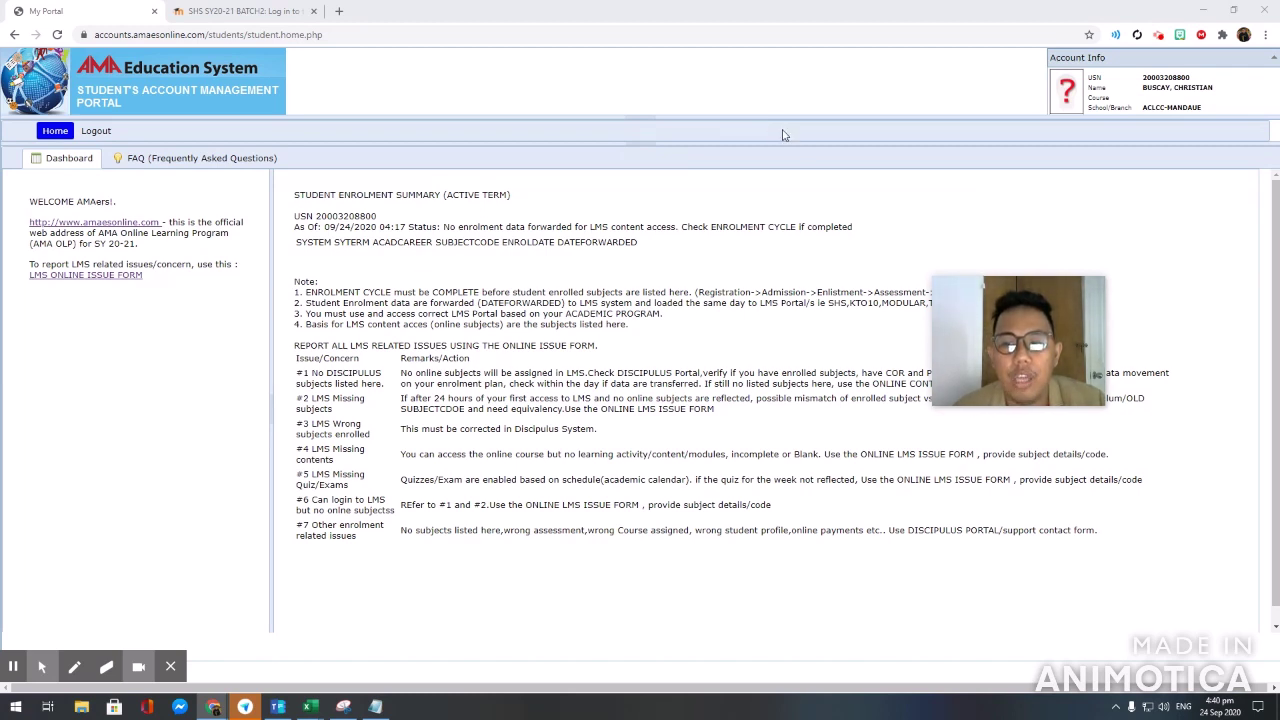
{"action": "left_click_drag", "start_coordinate": [1010, 352], "coordinate": [1005, 316]}
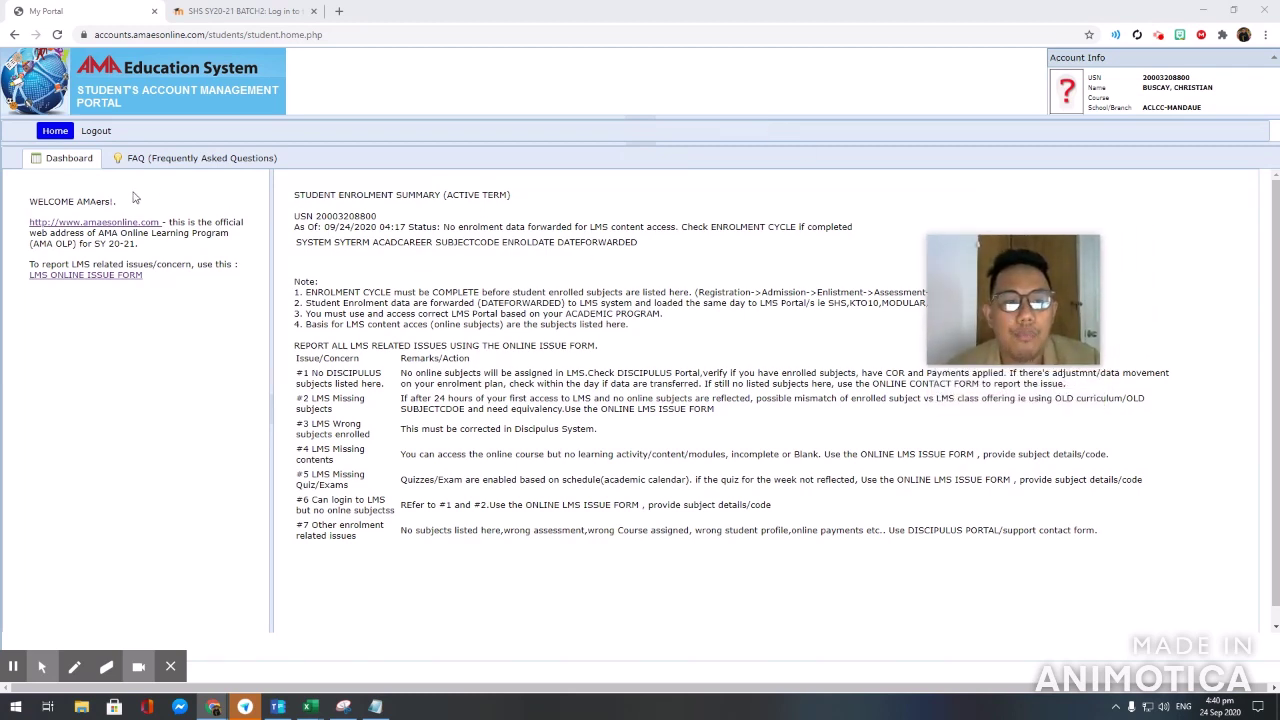
{"action": "left_click", "coordinate": [160, 162]}
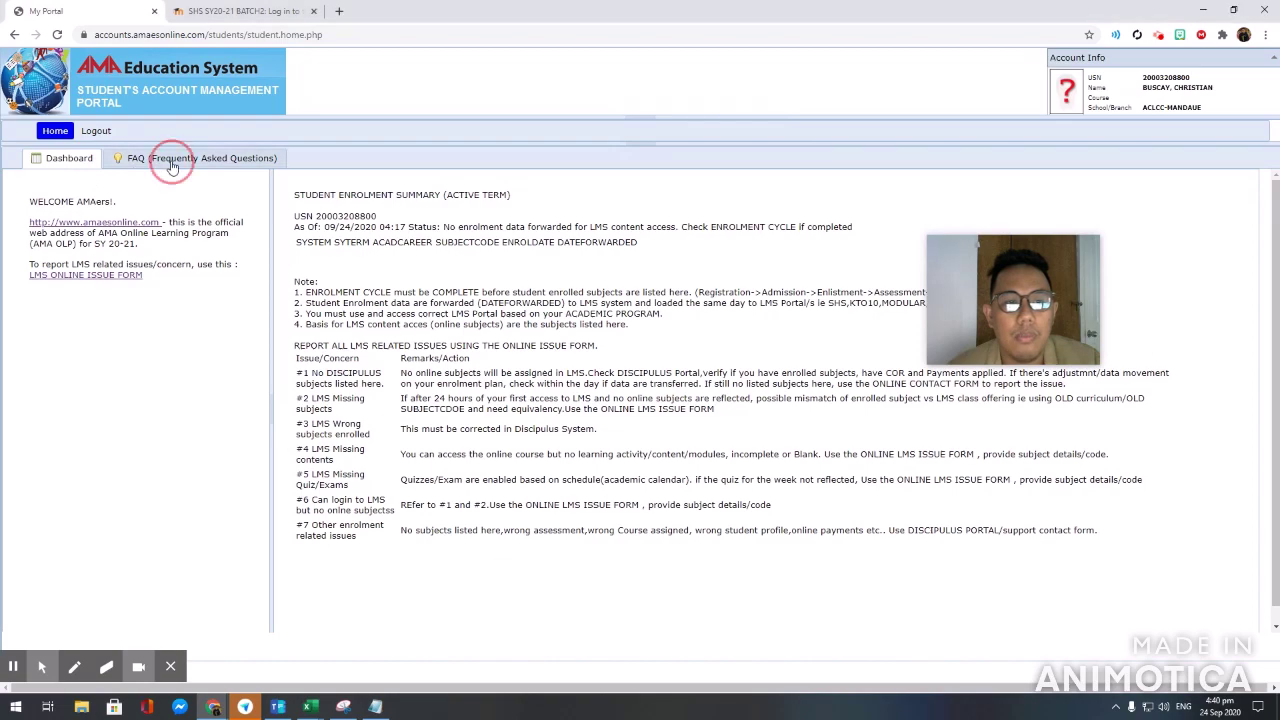
Step: Scroll through the FAQ page, then return to the Dashboard's enrolment summary
{"action": "scroll", "coordinate": [360, 385], "scroll_direction": "down", "scroll_amount": 1}
{"action": "scroll", "coordinate": [374, 394], "scroll_direction": "down", "scroll_amount": 2}
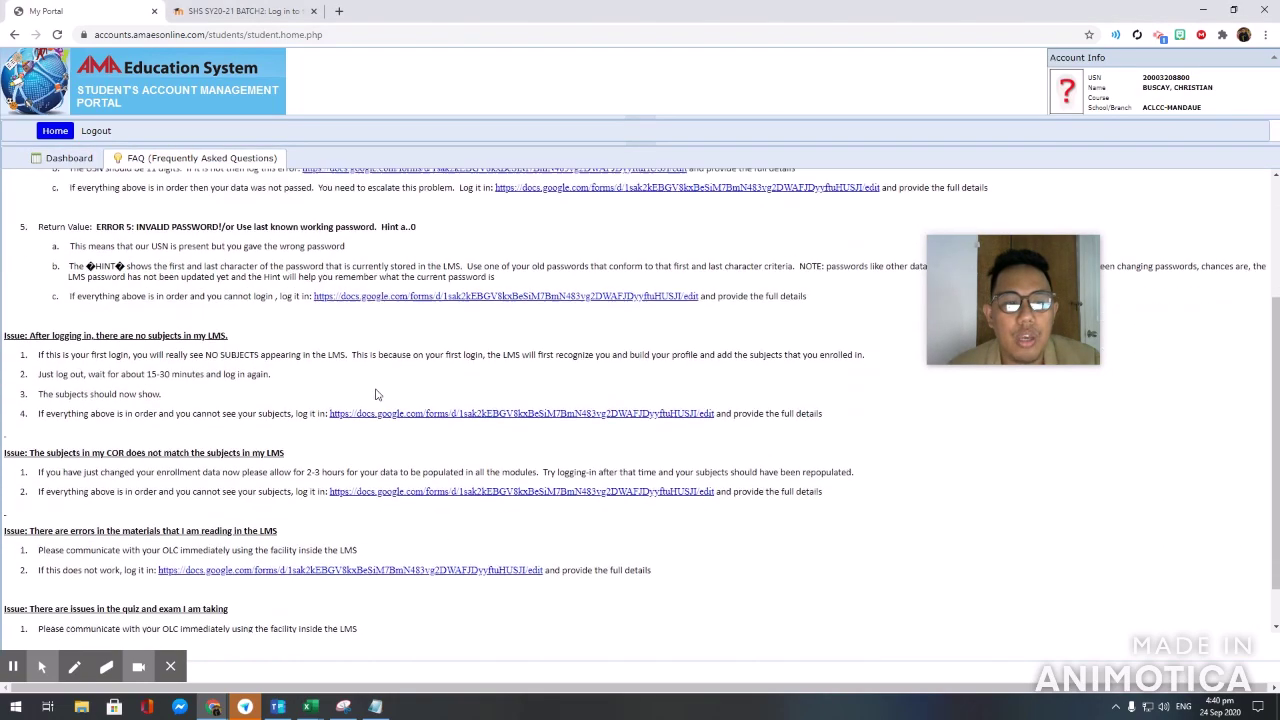
{"action": "scroll", "coordinate": [346, 389], "scroll_direction": "up", "scroll_amount": 2}
{"action": "scroll", "coordinate": [303, 385], "scroll_direction": "up", "scroll_amount": 2}
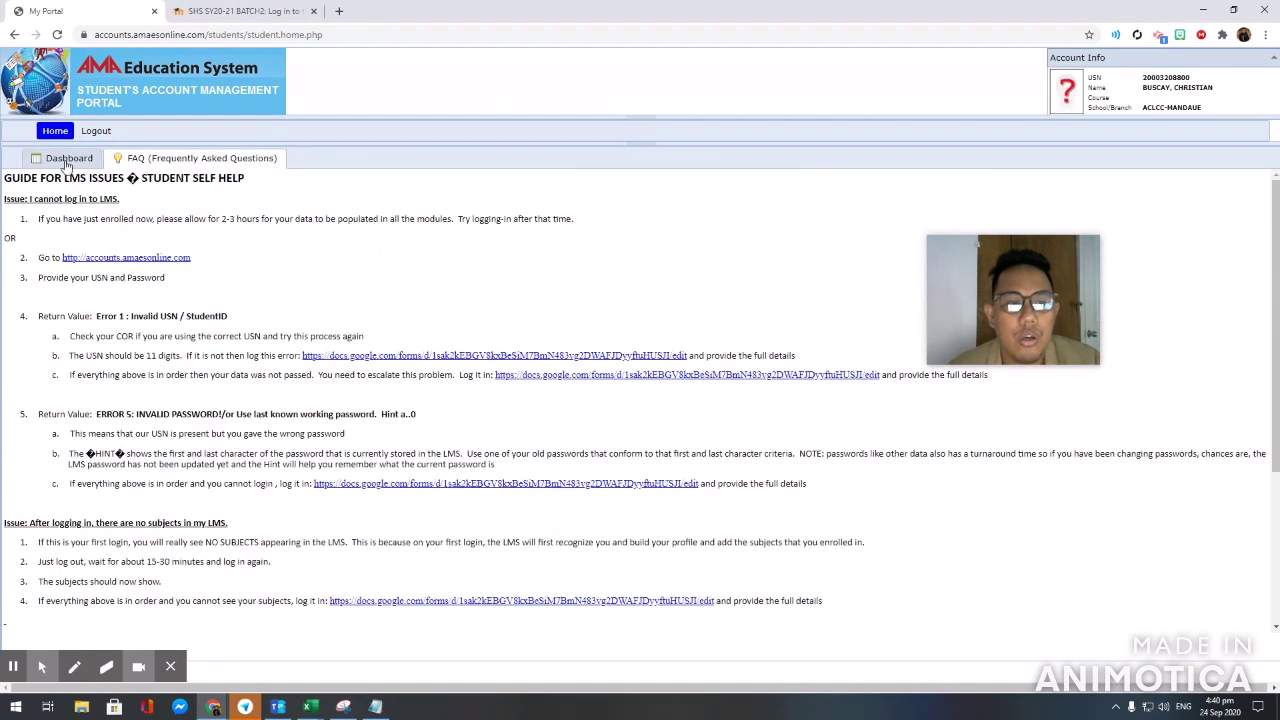
{"action": "left_click", "coordinate": [65, 158]}
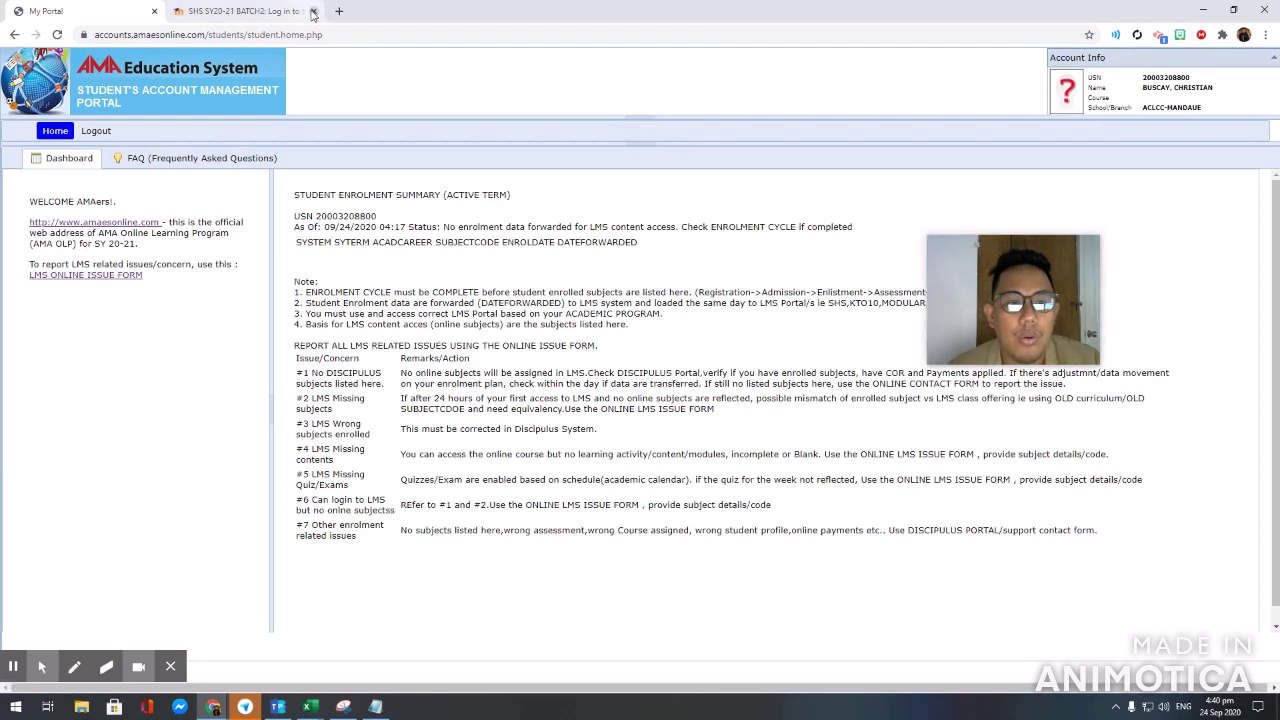
Step: Open the amaesonline.com AMA Online Learning Program site, scroll it, and select its URL
{"action": "left_click", "coordinate": [103, 228]}
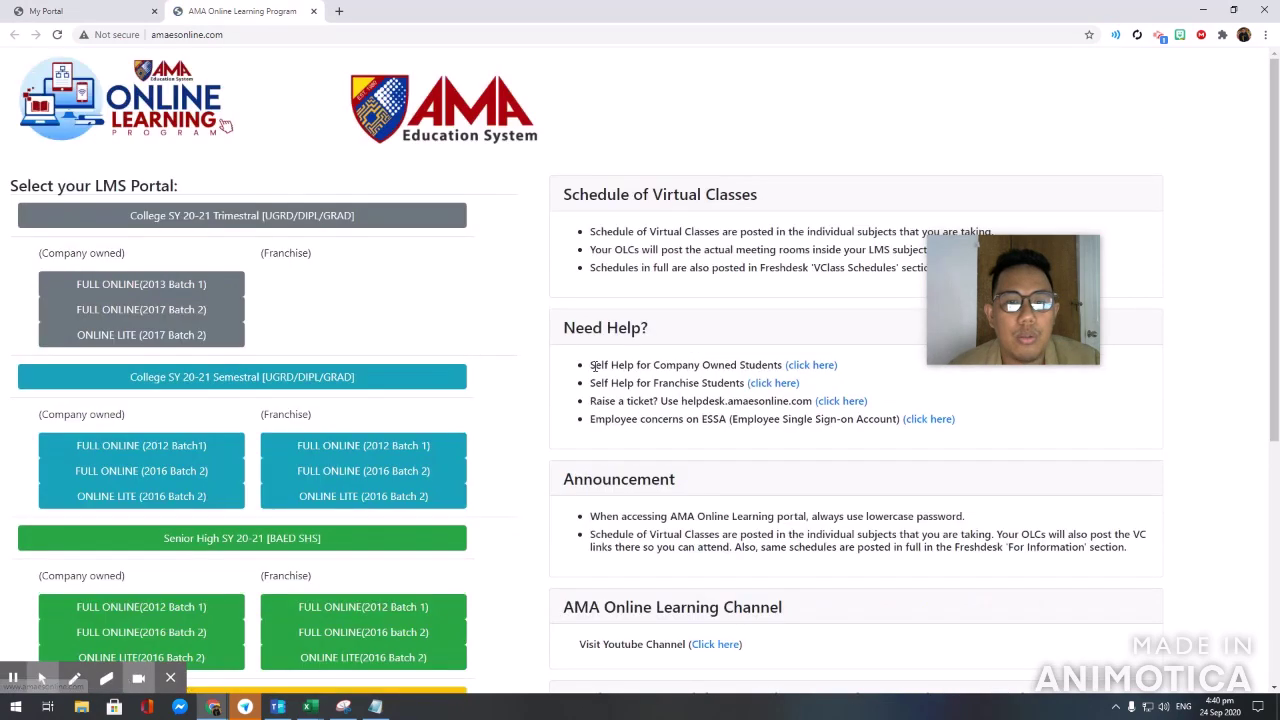
{"action": "scroll", "coordinate": [578, 420], "scroll_direction": "down", "scroll_amount": 2}
{"action": "scroll", "coordinate": [582, 405], "scroll_direction": "up", "scroll_amount": 2}
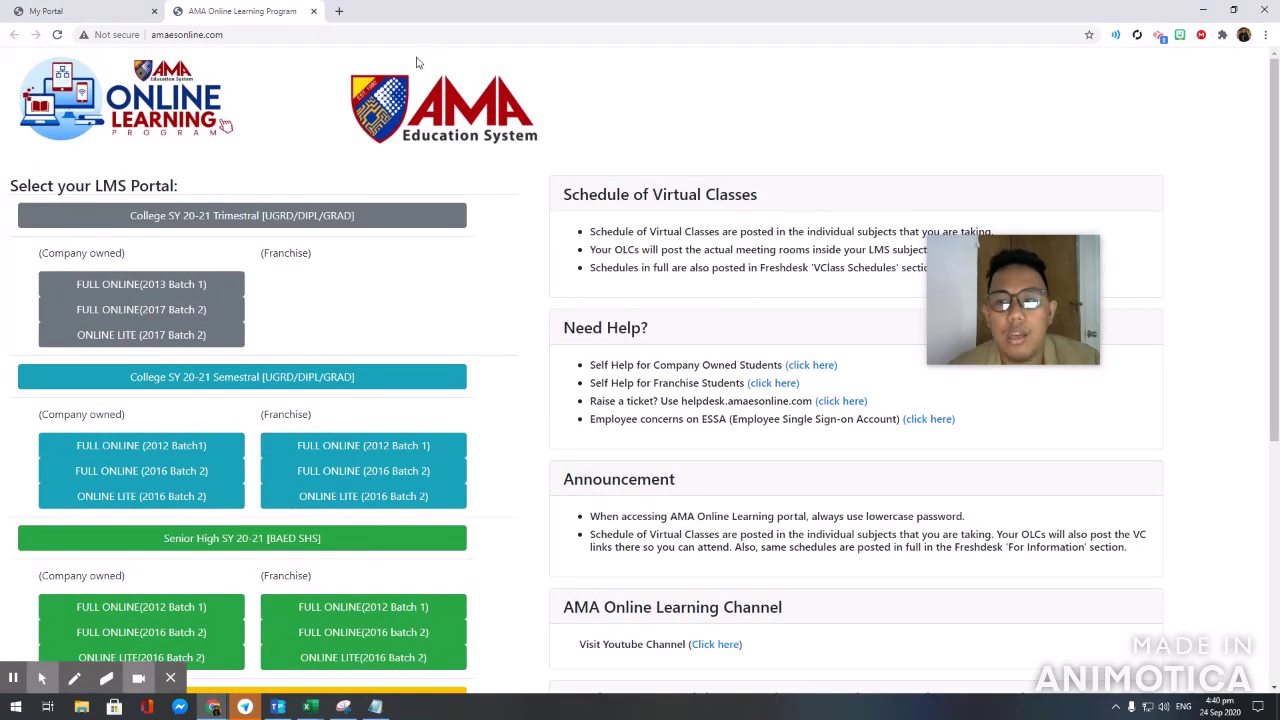
{"action": "left_click", "coordinate": [200, 36]}
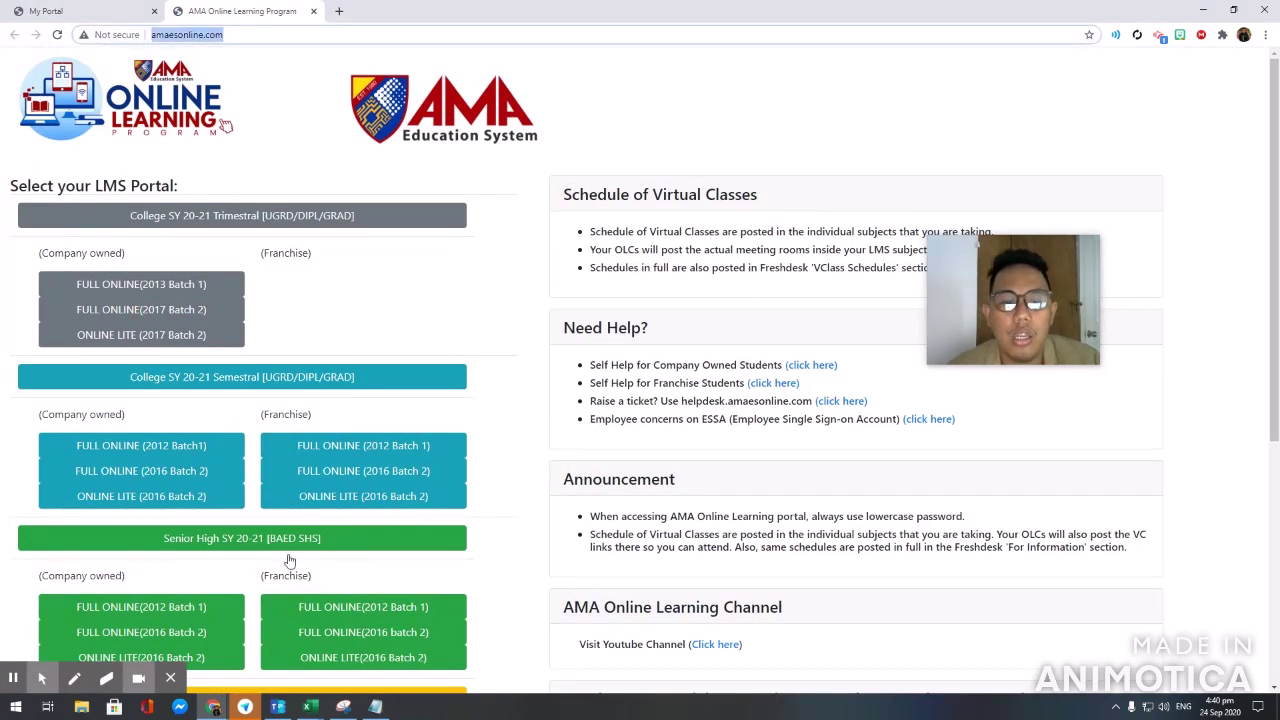
Step: Select the saved amaesonline.com address in Notepad, hide it, and return to My Portal
{"action": "left_click", "coordinate": [375, 707]}
{"action": "left_click_drag", "start_coordinate": [460, 434], "coordinate": [176, 434]}
{"action": "left_click", "coordinate": [816, 268]}
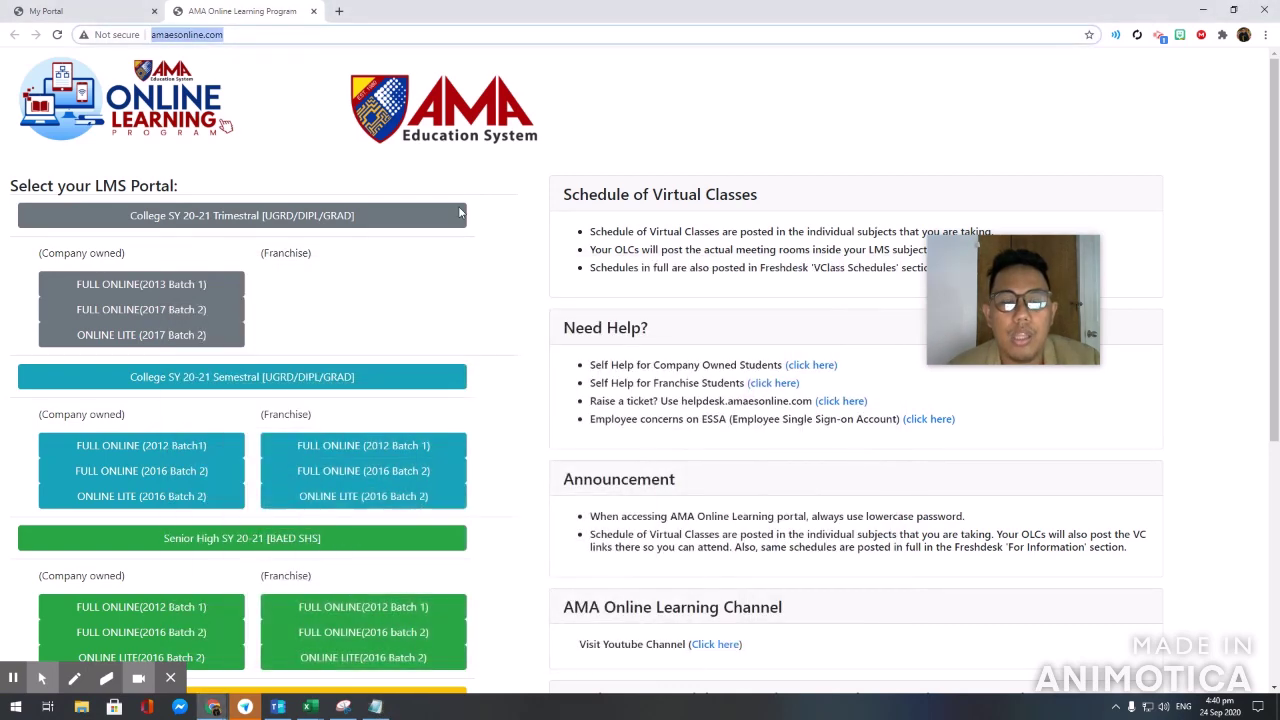
{"action": "left_click", "coordinate": [84, 10]}
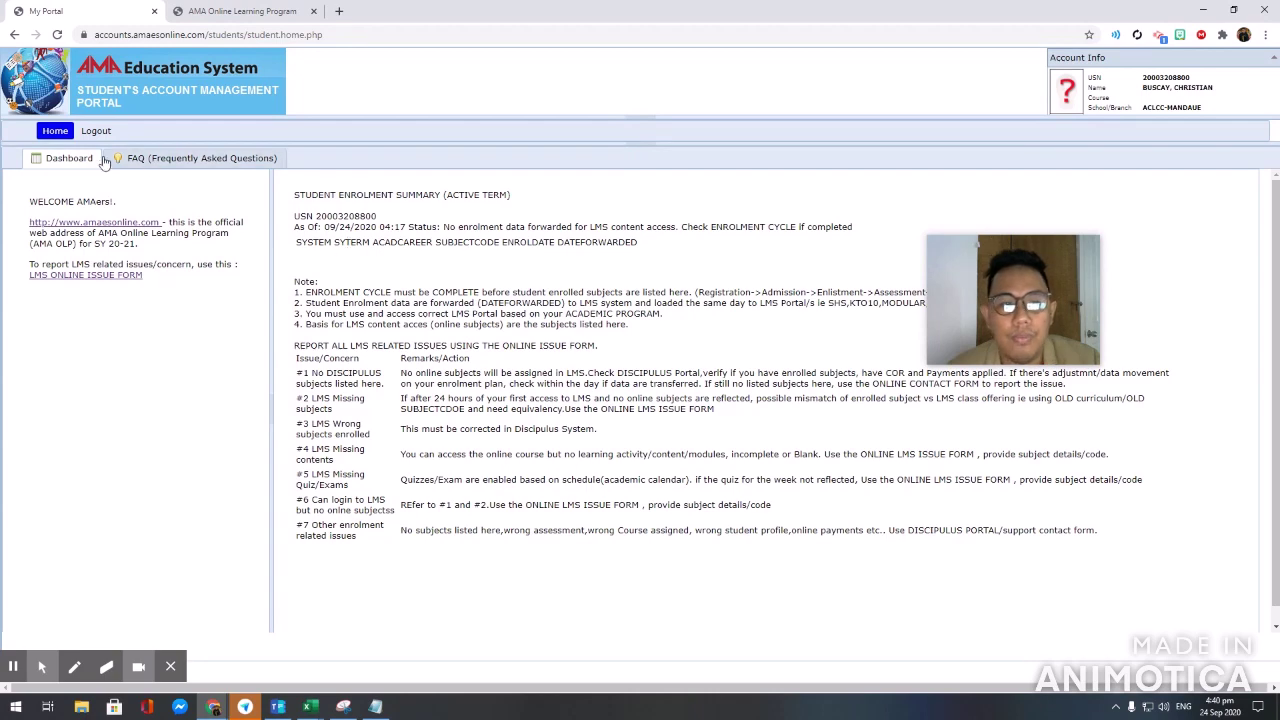
Step: Open the LMS ONLINE ISSUE FORM helpdesk page, scroll it, and go back to My Portal
{"action": "left_click", "coordinate": [75, 281]}
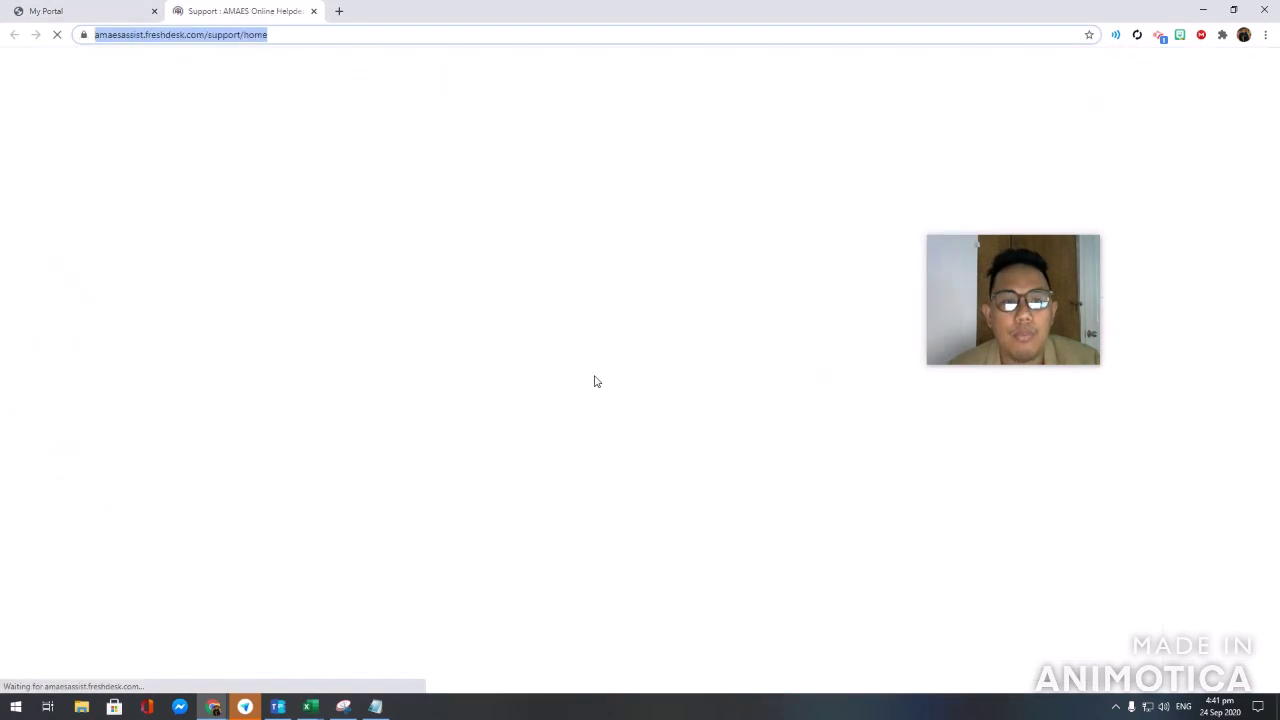
{"action": "scroll", "coordinate": [577, 381], "scroll_direction": "down", "scroll_amount": 1}
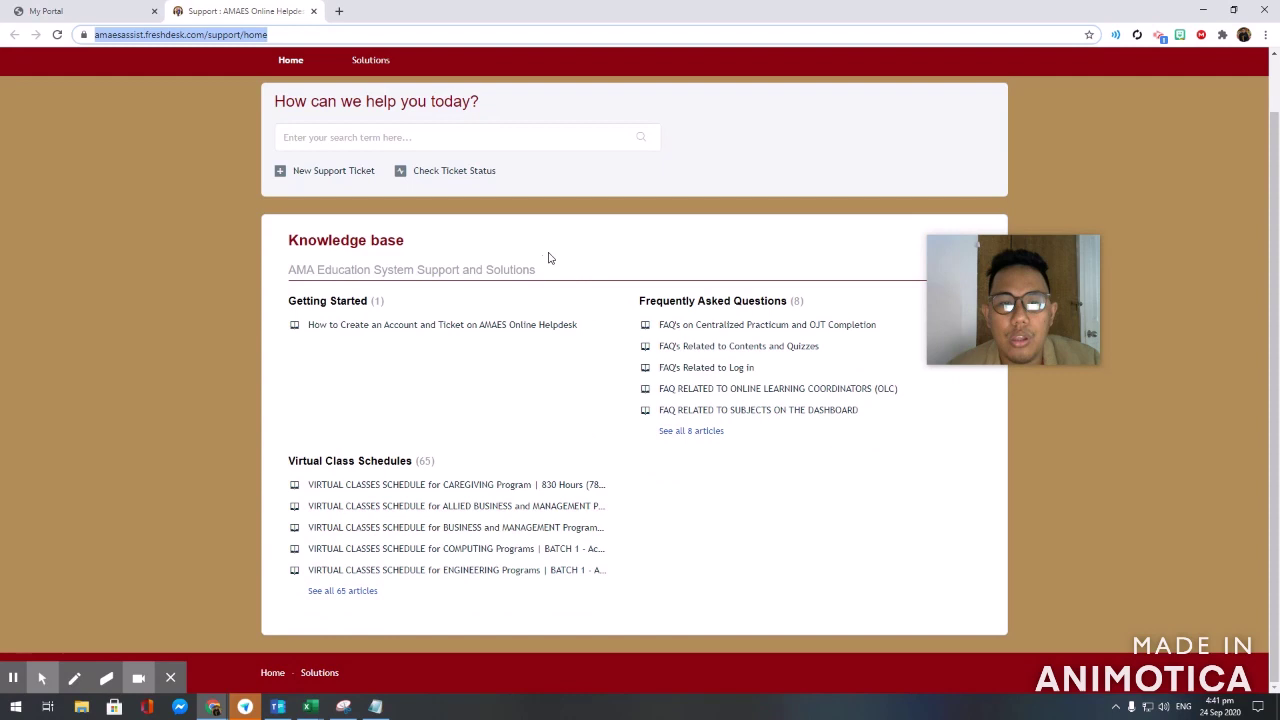
{"action": "scroll", "coordinate": [540, 258], "scroll_direction": "up", "scroll_amount": 1}
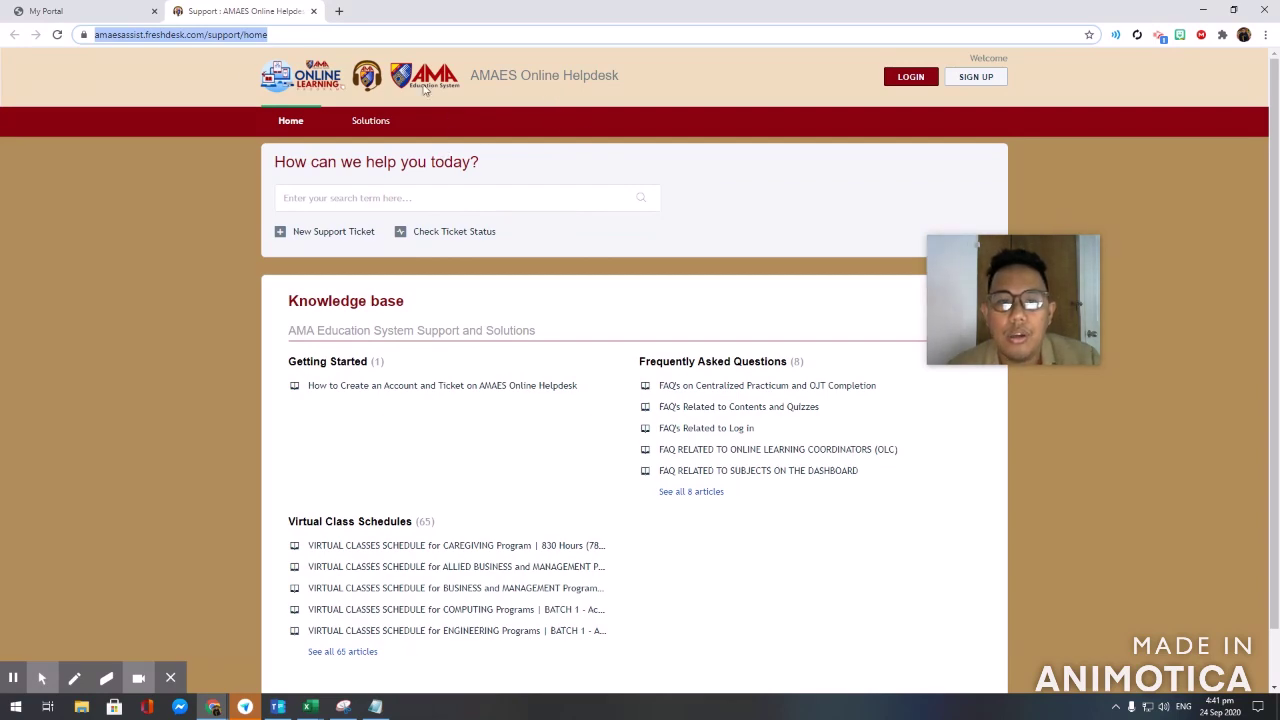
{"action": "left_click", "coordinate": [120, 11]}
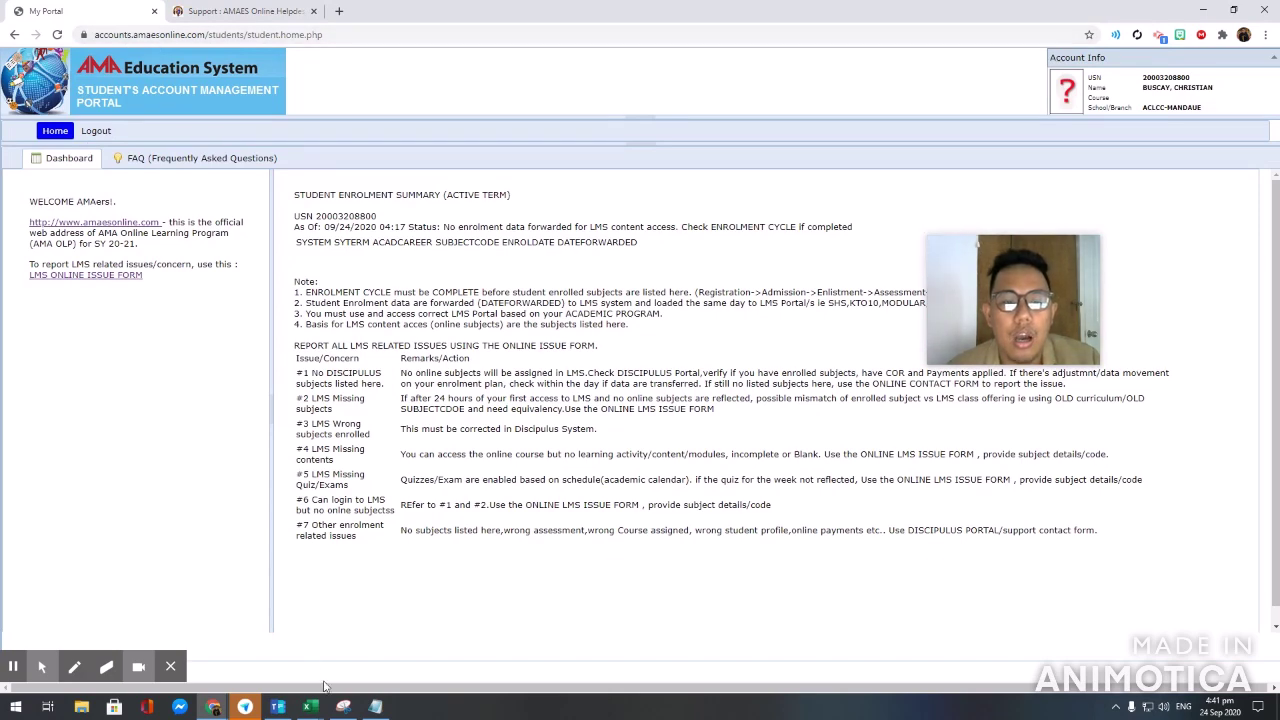
Step: Glance at the Notepad addresses, log out of the student portal, and reopen the notes
{"action": "left_click", "coordinate": [375, 707]}
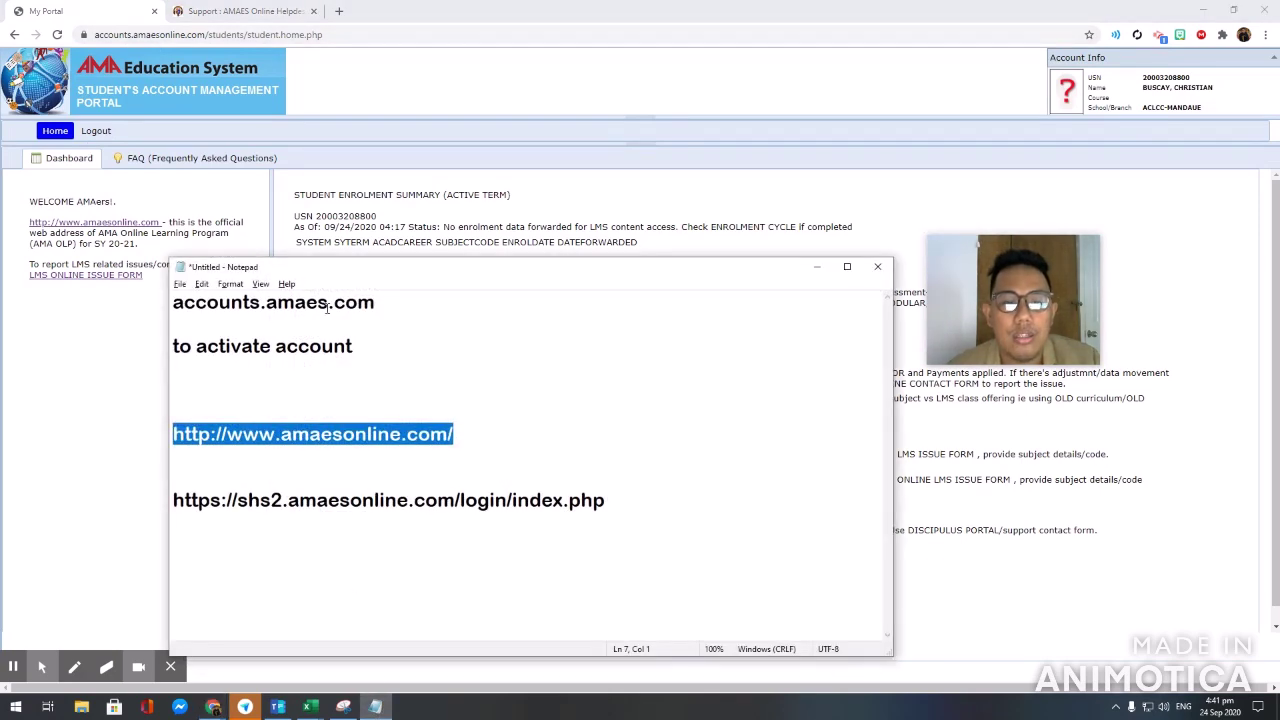
{"action": "left_click", "coordinate": [129, 345]}
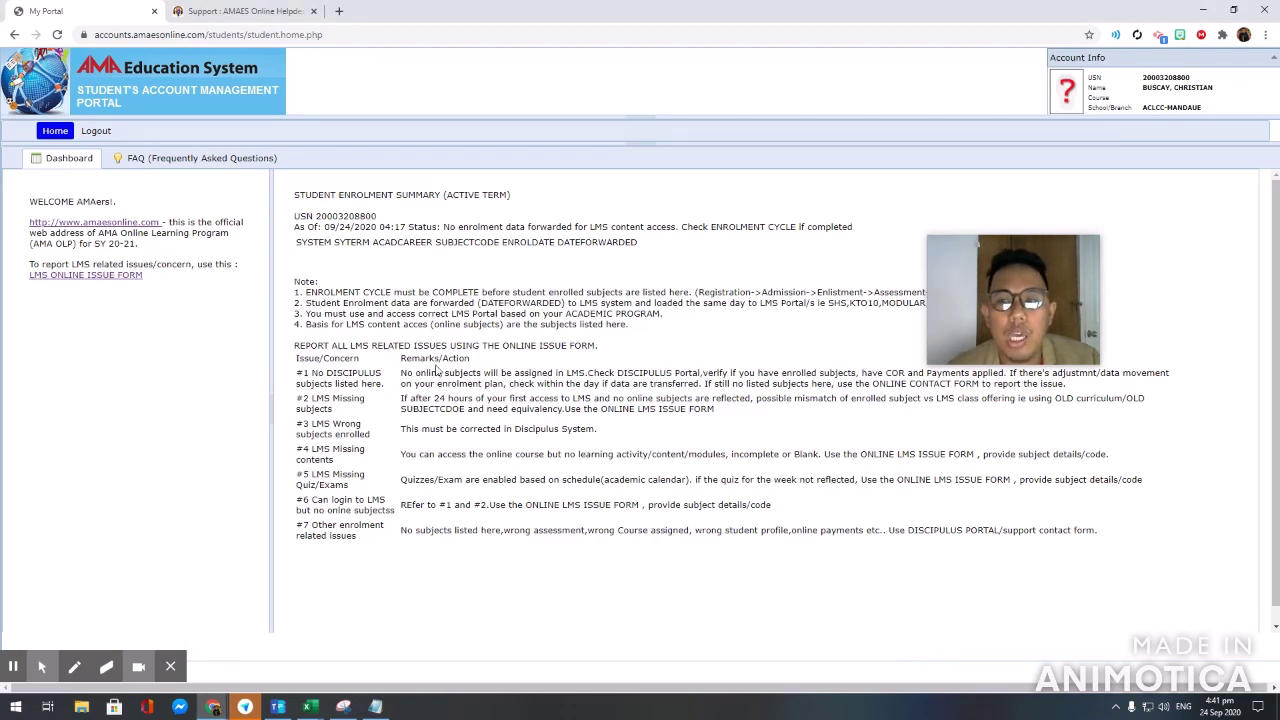
{"action": "left_click", "coordinate": [95, 131]}
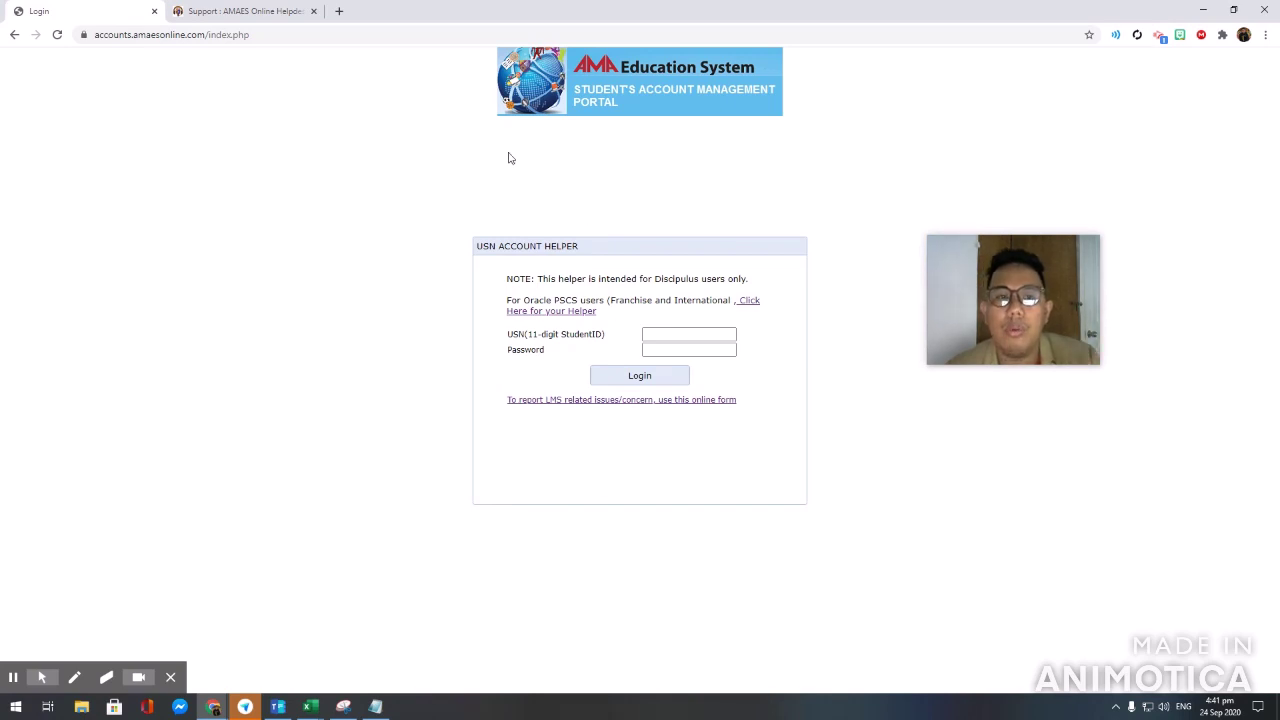
{"action": "left_click", "coordinate": [375, 707]}
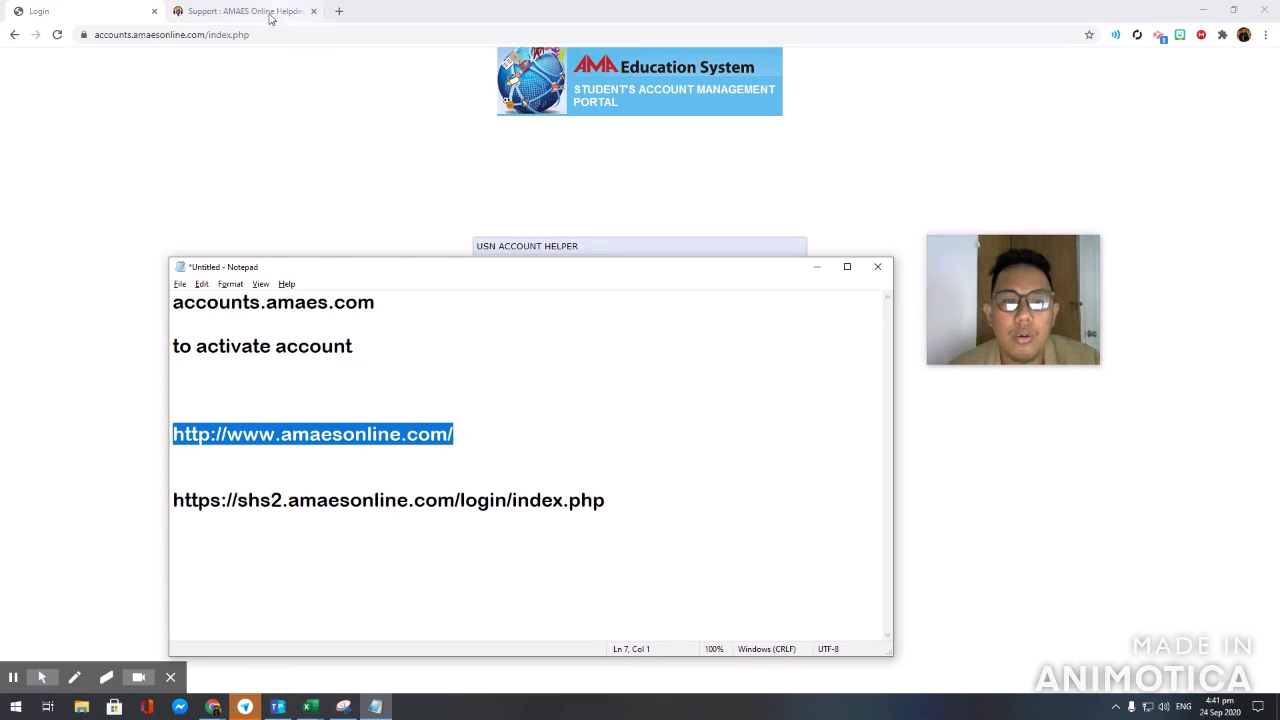
{"action": "left_click", "coordinate": [313, 11]}
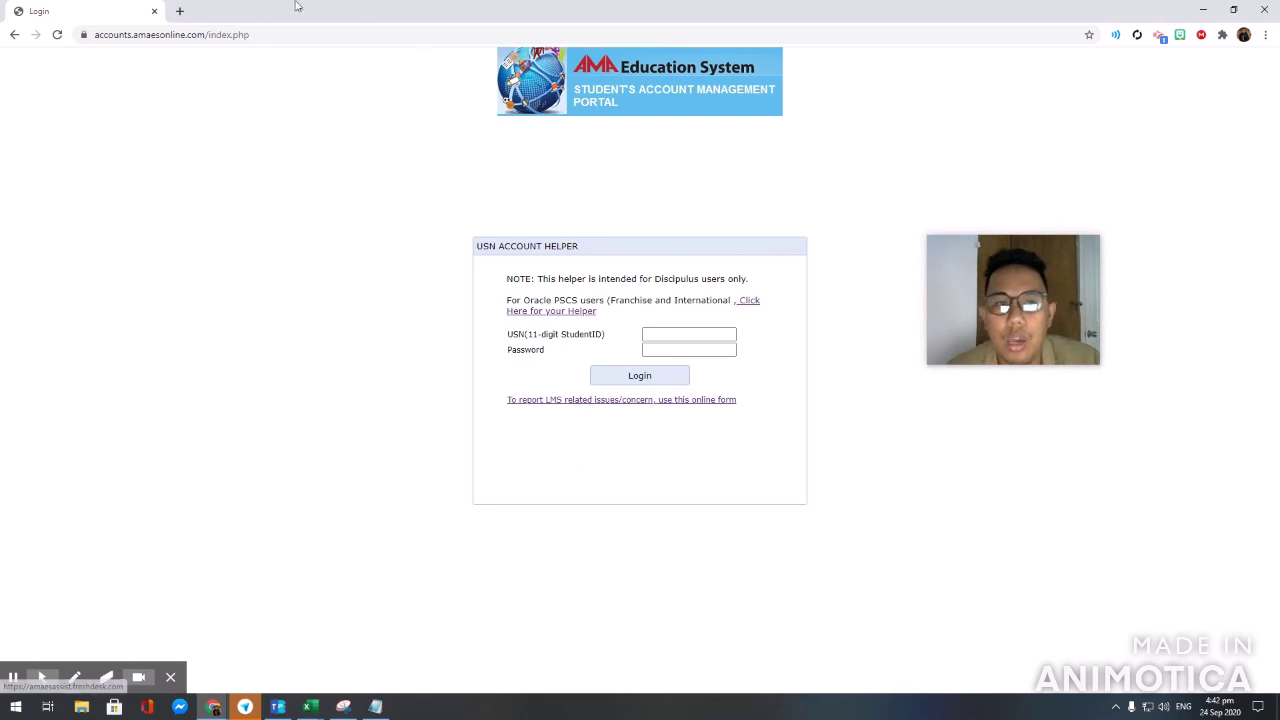
{"action": "left_click", "coordinate": [375, 707]}
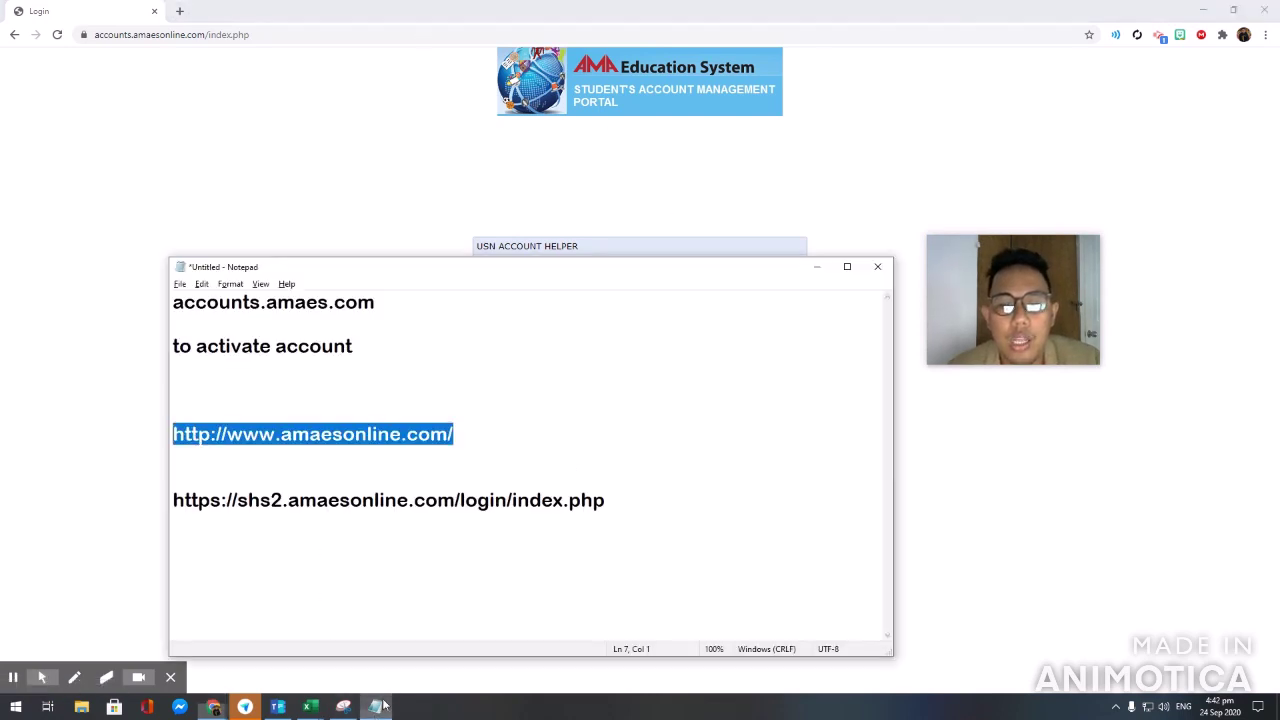
{"action": "left_click", "coordinate": [489, 450]}
{"action": "left_click_drag", "start_coordinate": [479, 435], "coordinate": [228, 435]}
{"action": "key", "text": "ctrl+c"}
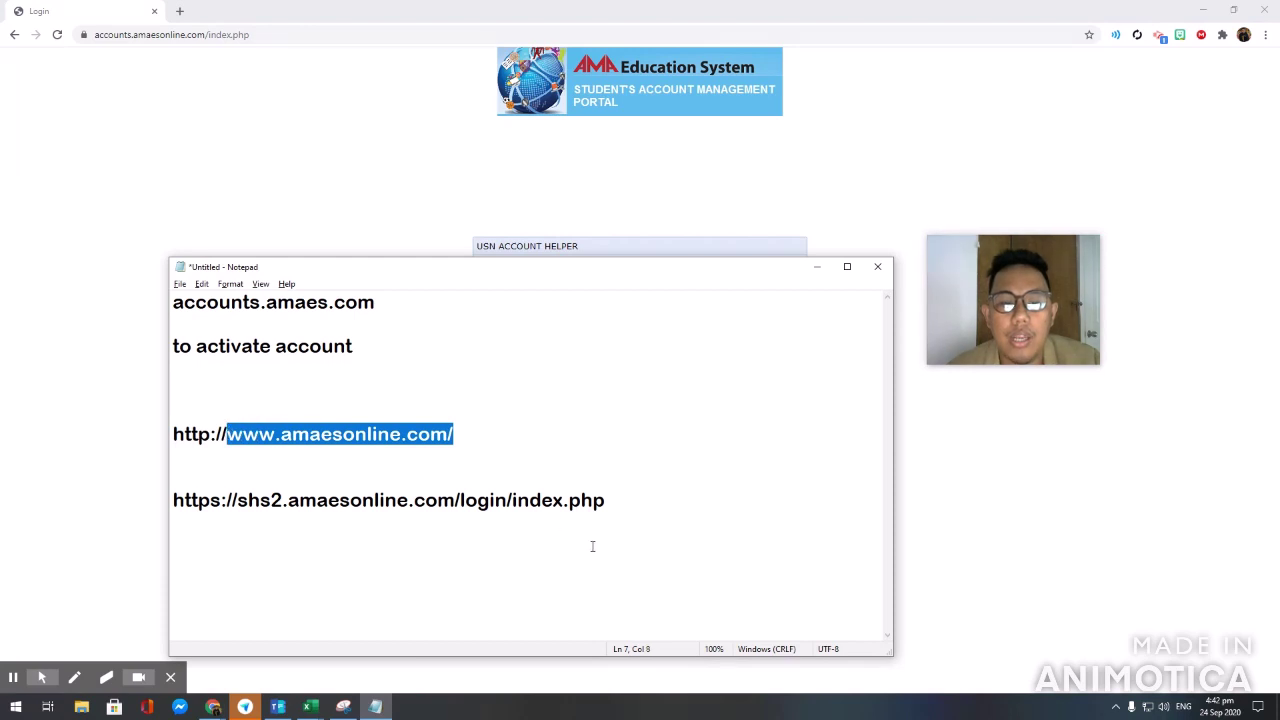
{"action": "left_click", "coordinate": [369, 140]}
{"action": "left_click", "coordinate": [300, 35]}
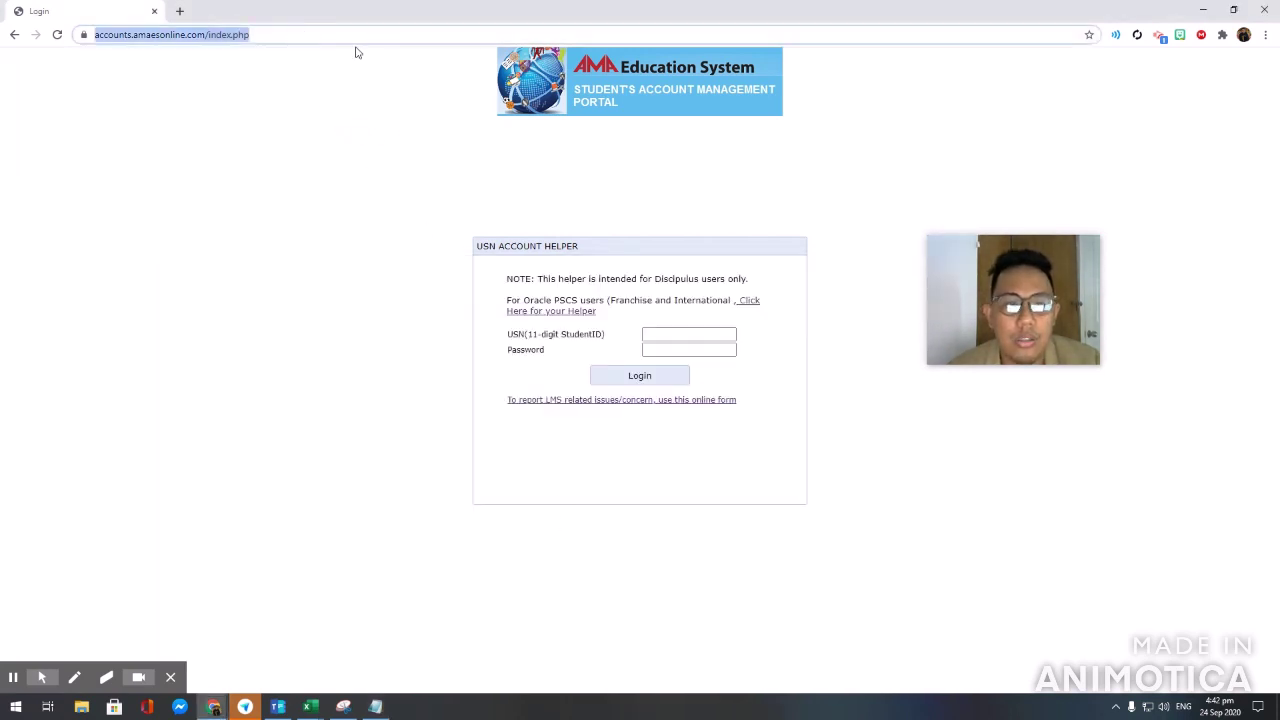
{"action": "key", "text": "ctrl+v"}
Step: Load amaesonline.com and open Senior High SY 20-21 FULL ONLINE (2016 Batch 2) login
{"action": "key", "text": "Return"}
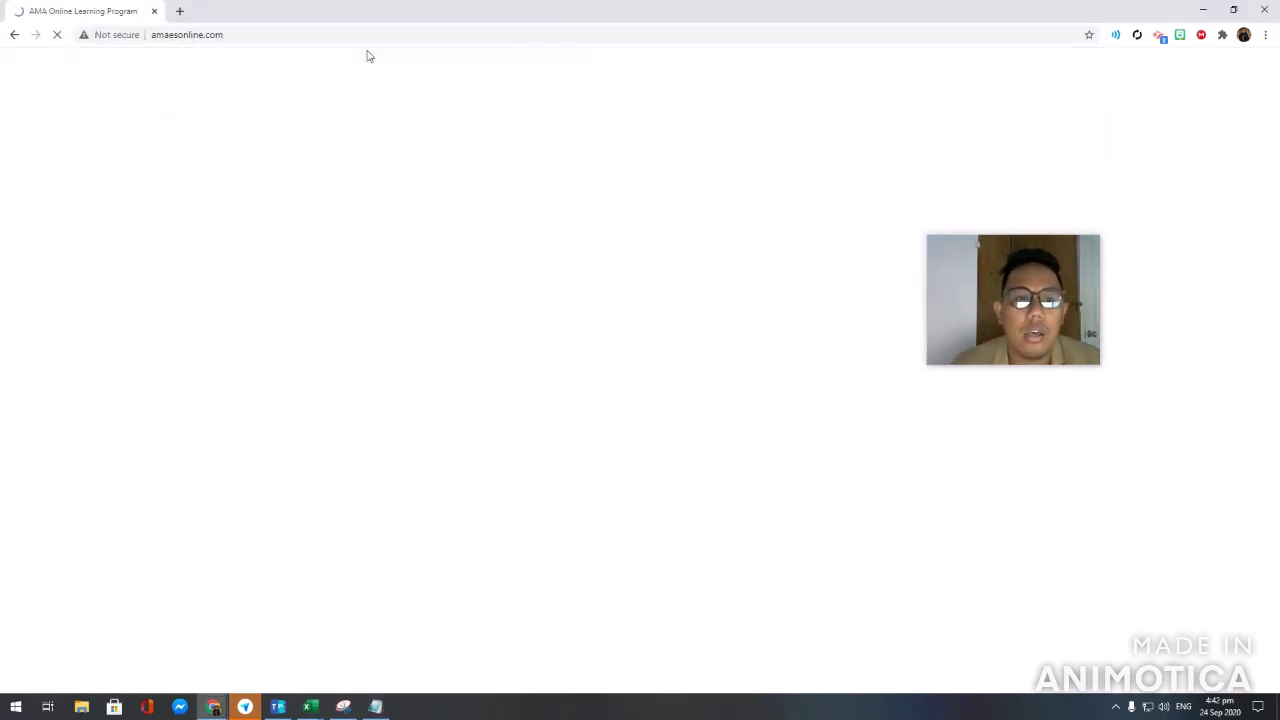
{"action": "scroll", "coordinate": [757, 396], "scroll_direction": "down", "scroll_amount": 4}
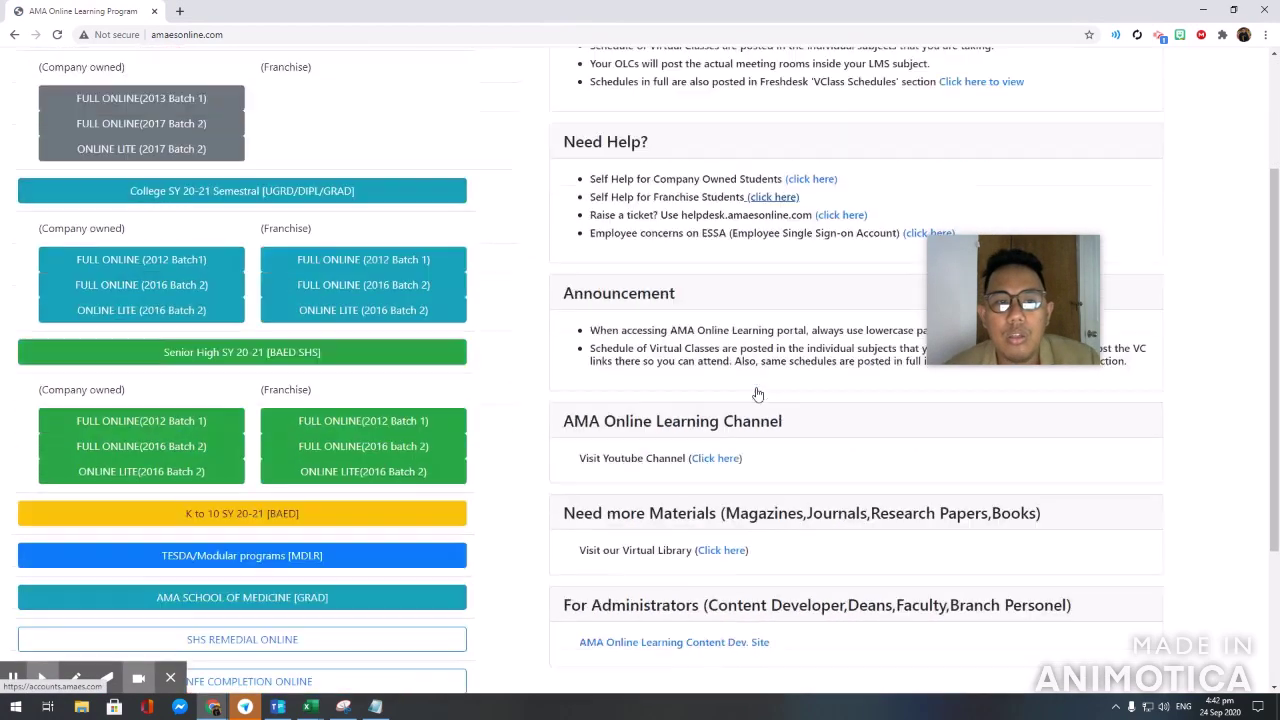
{"action": "scroll", "coordinate": [757, 385], "scroll_direction": "up", "scroll_amount": 4}
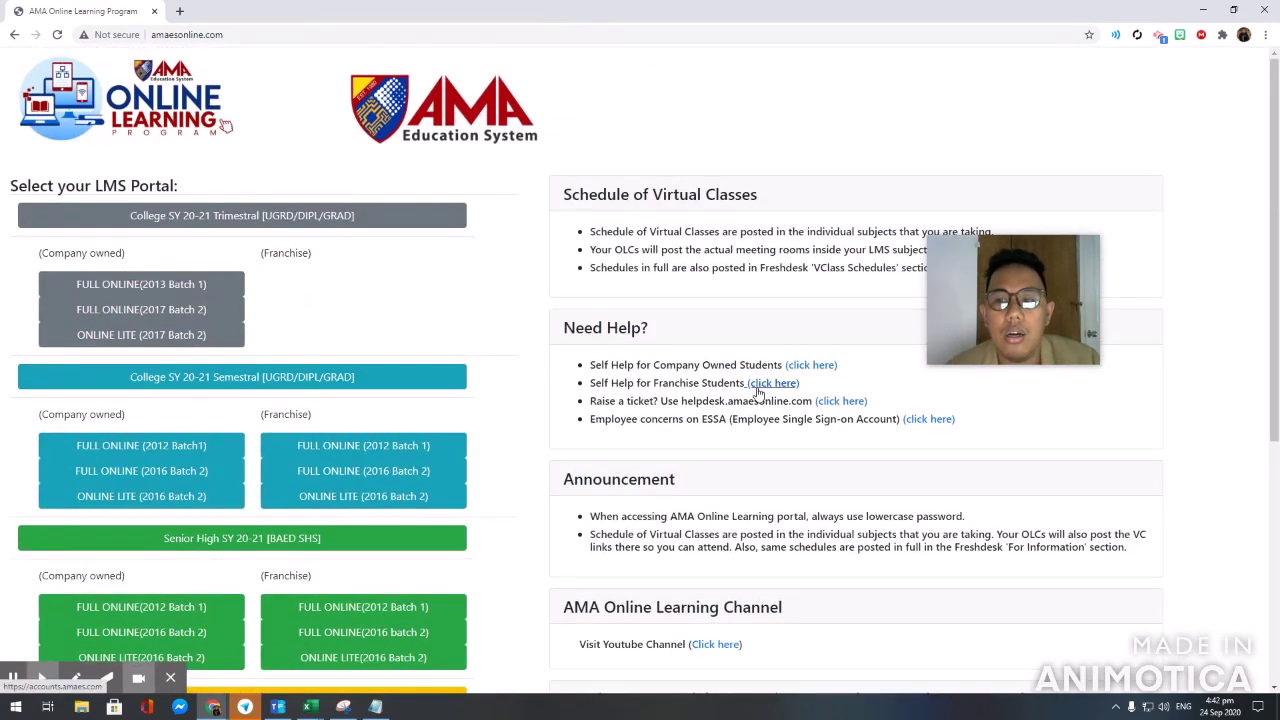
{"action": "scroll", "coordinate": [757, 385], "scroll_direction": "down", "scroll_amount": 4}
{"action": "scroll", "coordinate": [754, 390], "scroll_direction": "up", "scroll_amount": 4}
{"action": "scroll", "coordinate": [754, 390], "scroll_direction": "down", "scroll_amount": 1}
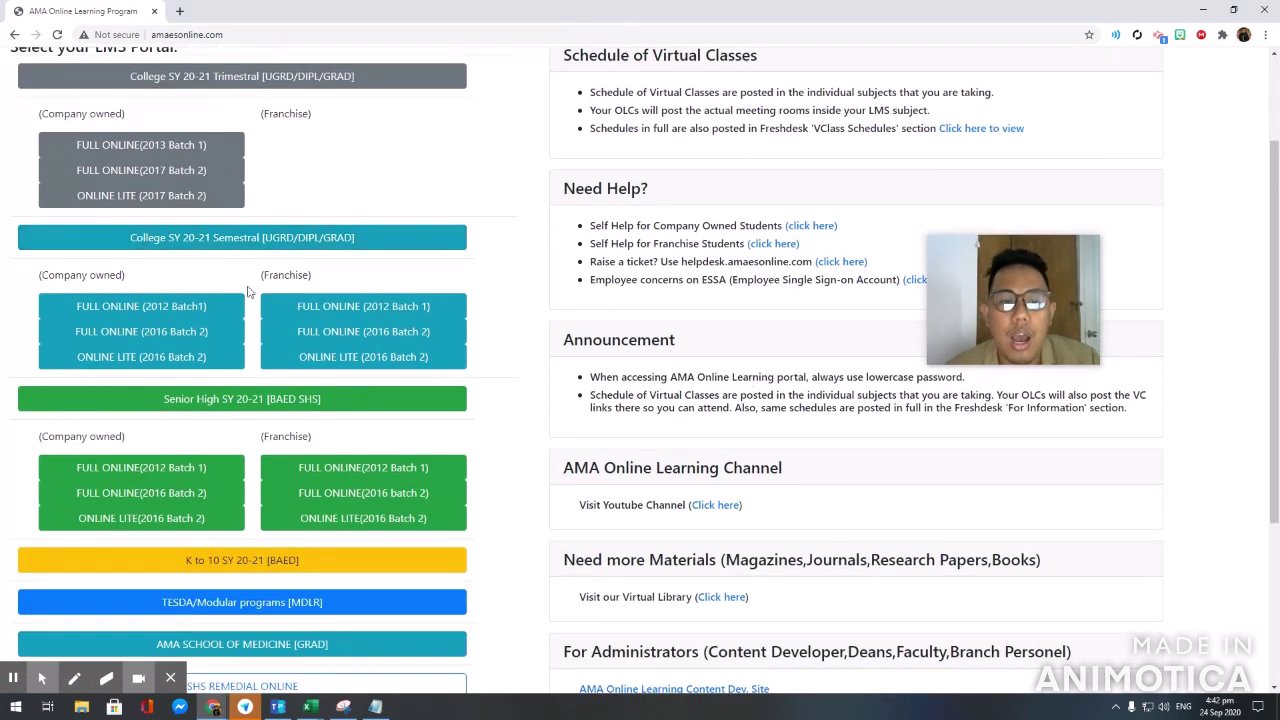
{"action": "scroll", "coordinate": [253, 303], "scroll_direction": "down", "scroll_amount": 1}
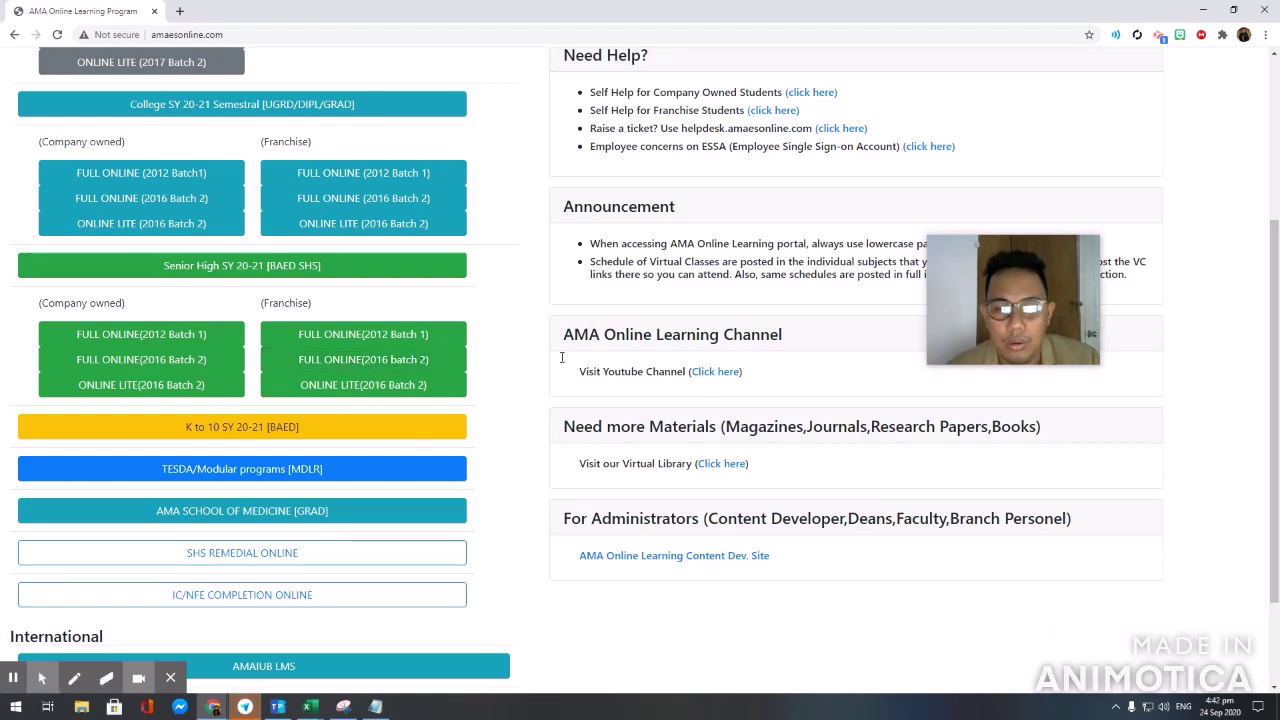
{"action": "left_click", "coordinate": [381, 367]}
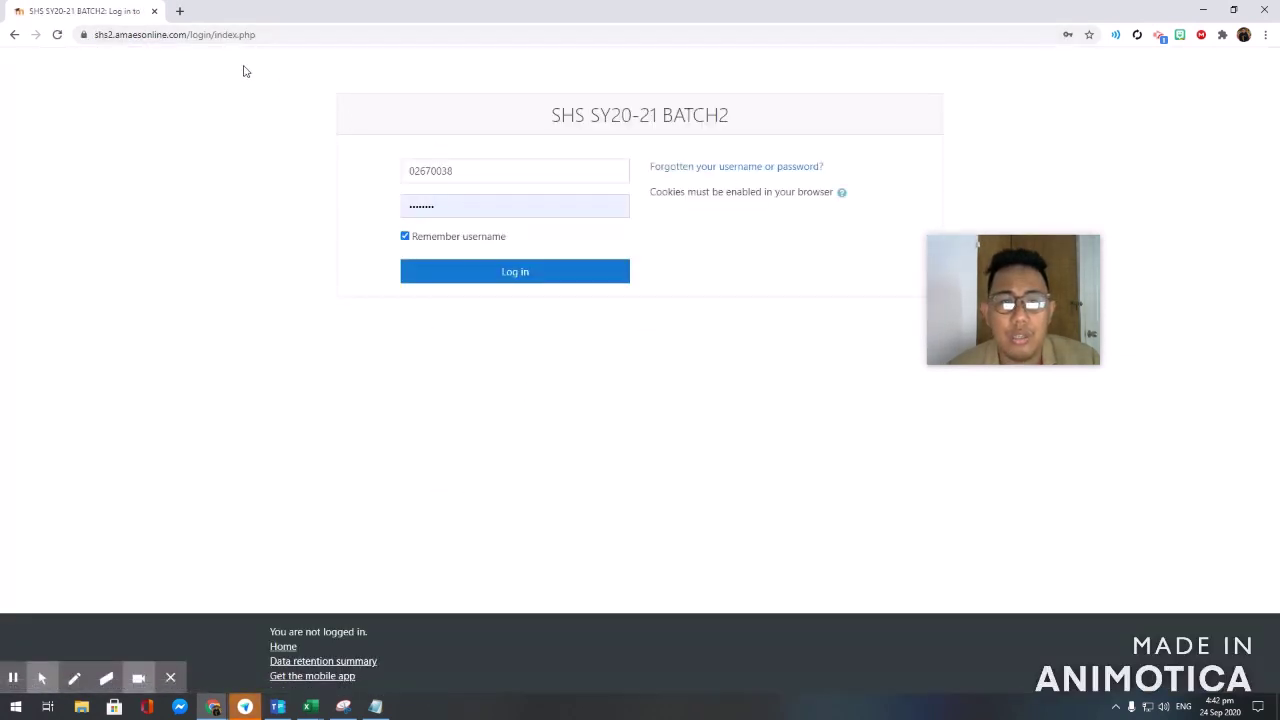
Step: Review the saved shs2 login address and the accounts.amaes.com activation note in Notepad
{"action": "left_click", "coordinate": [292, 35]}
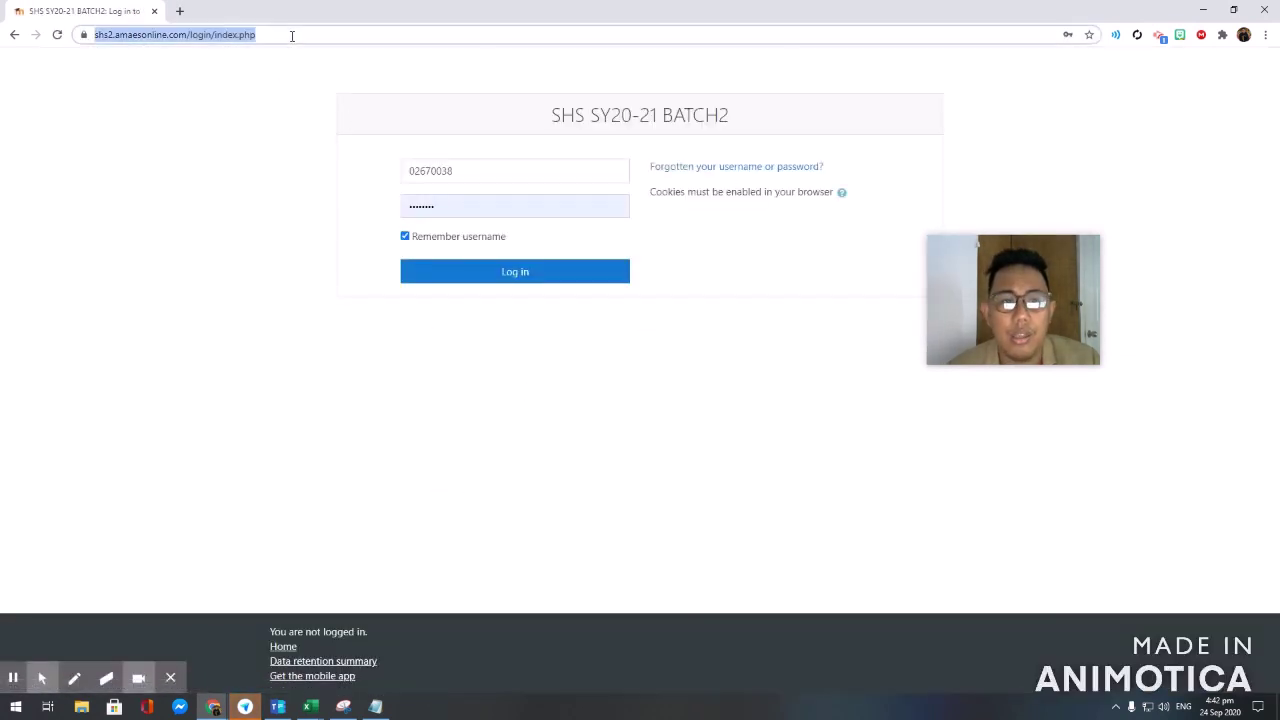
{"action": "left_click", "coordinate": [376, 705]}
{"action": "left_click_drag", "start_coordinate": [606, 501], "coordinate": [174, 501]}
{"action": "key", "text": "End"}
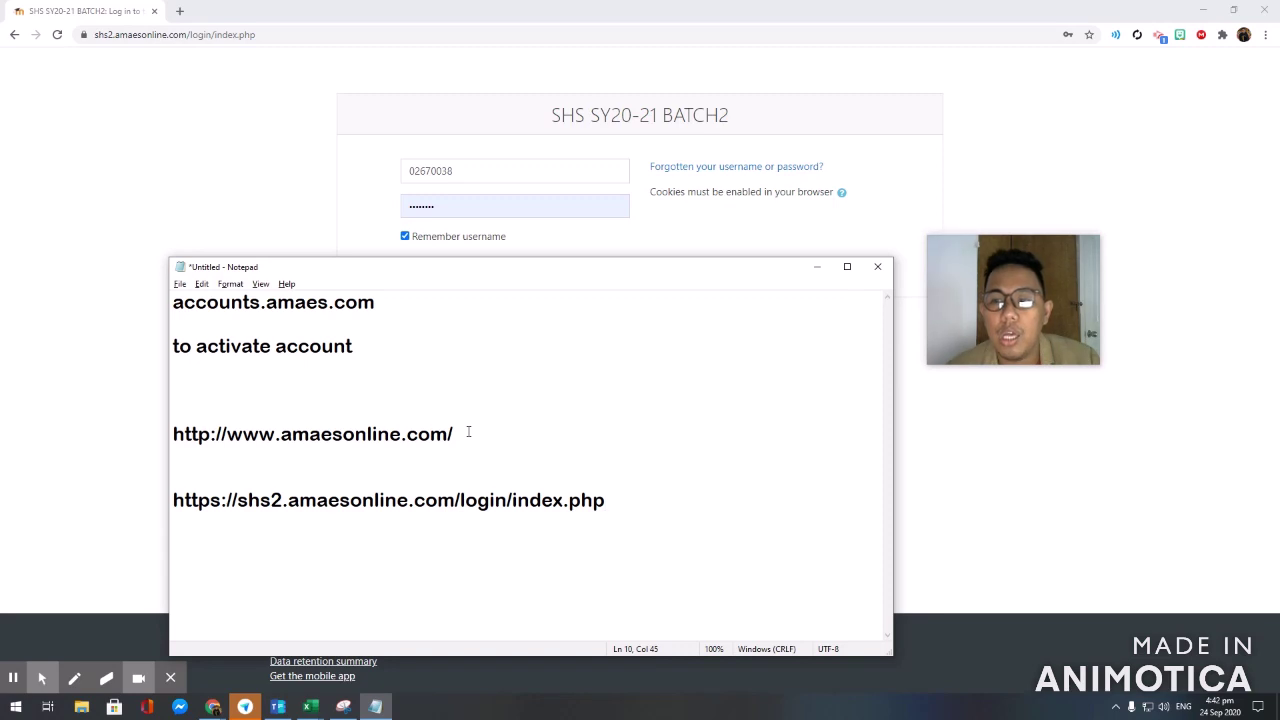
{"action": "left_click_drag", "start_coordinate": [377, 340], "coordinate": [175, 290]}
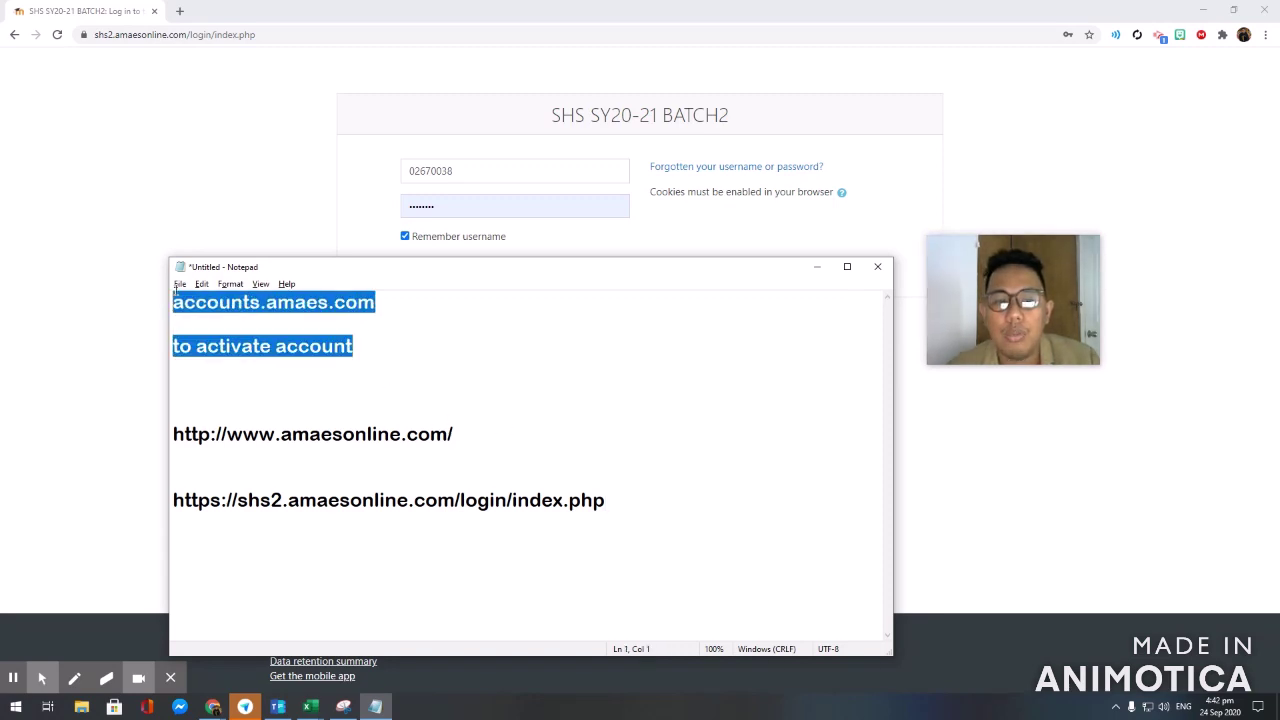
{"action": "left_click", "coordinate": [378, 331]}
{"action": "left_click_drag", "start_coordinate": [380, 331], "coordinate": [140, 293]}
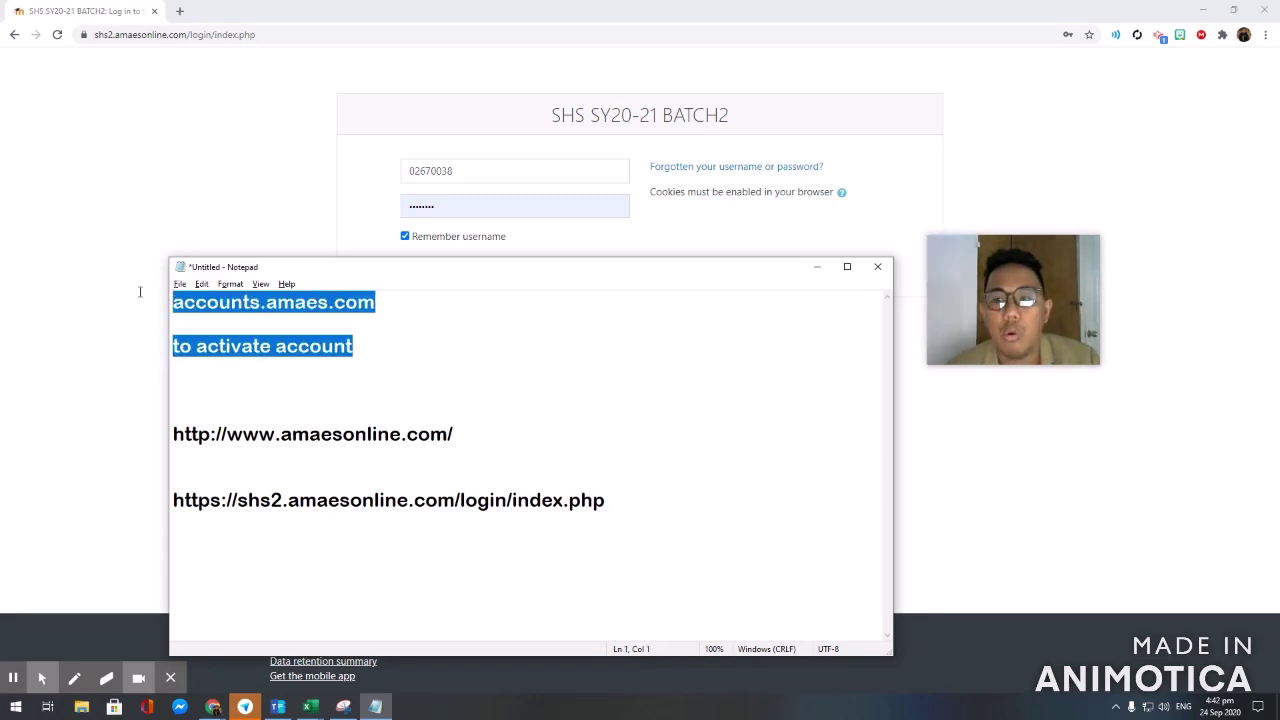
{"action": "left_click", "coordinate": [360, 349]}
{"action": "left_click_drag", "start_coordinate": [360, 349], "coordinate": [170, 285]}
{"action": "left_click", "coordinate": [482, 411]}
Step: Note the amaesonline.com address, then open the Senior High franchise FULL ONLINE (2016 Batch 2) site
{"action": "left_click_drag", "start_coordinate": [474, 441], "coordinate": [172, 434]}
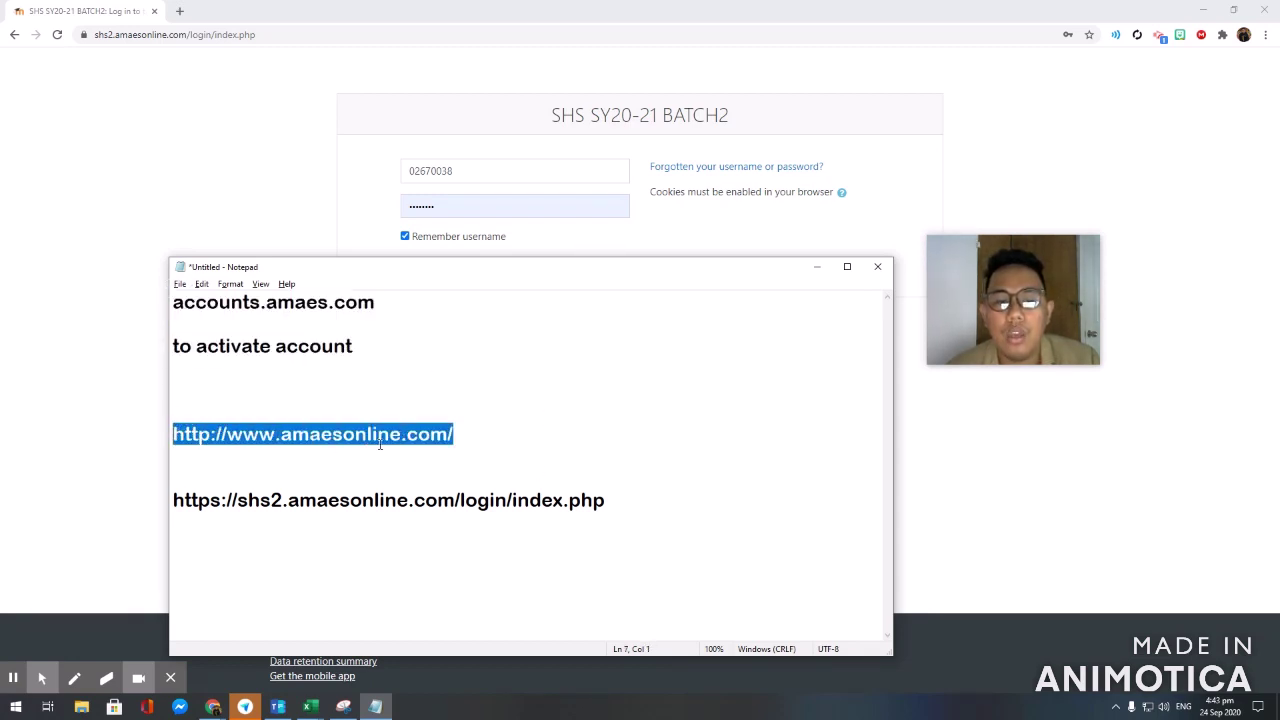
{"action": "left_click", "coordinate": [50, 80]}
{"action": "left_click", "coordinate": [14, 34]}
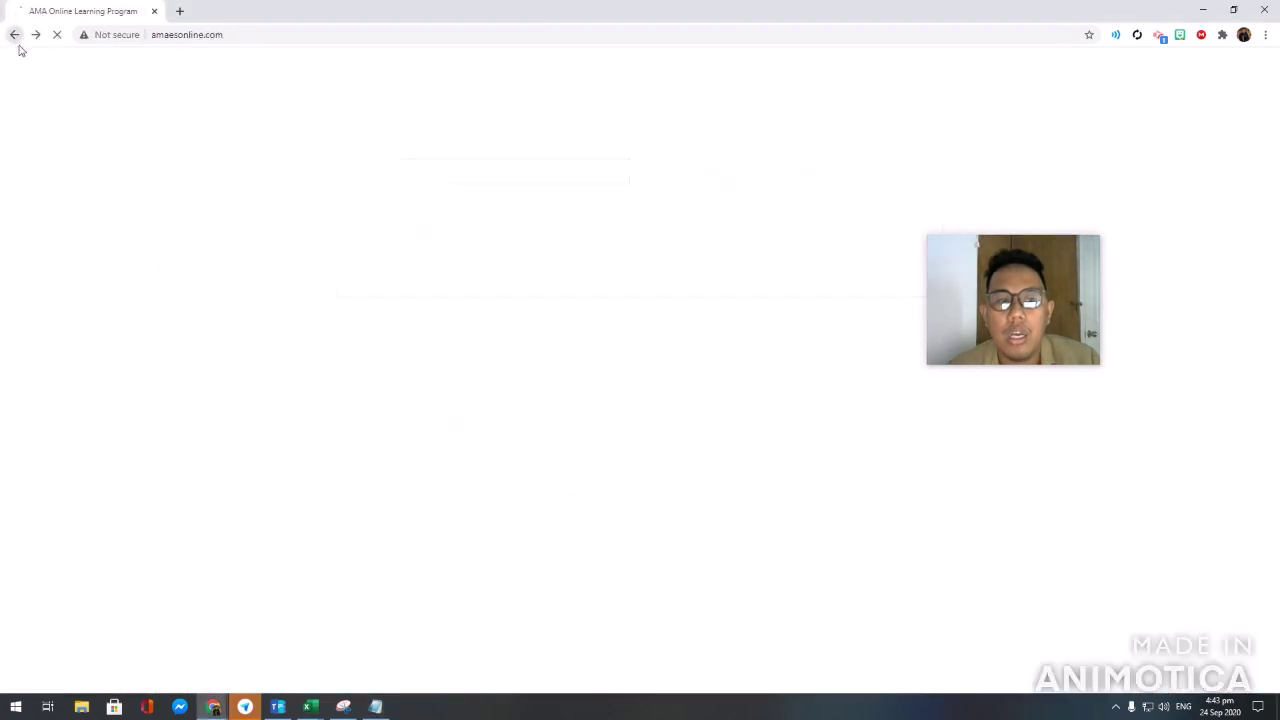
{"action": "left_click", "coordinate": [350, 368]}
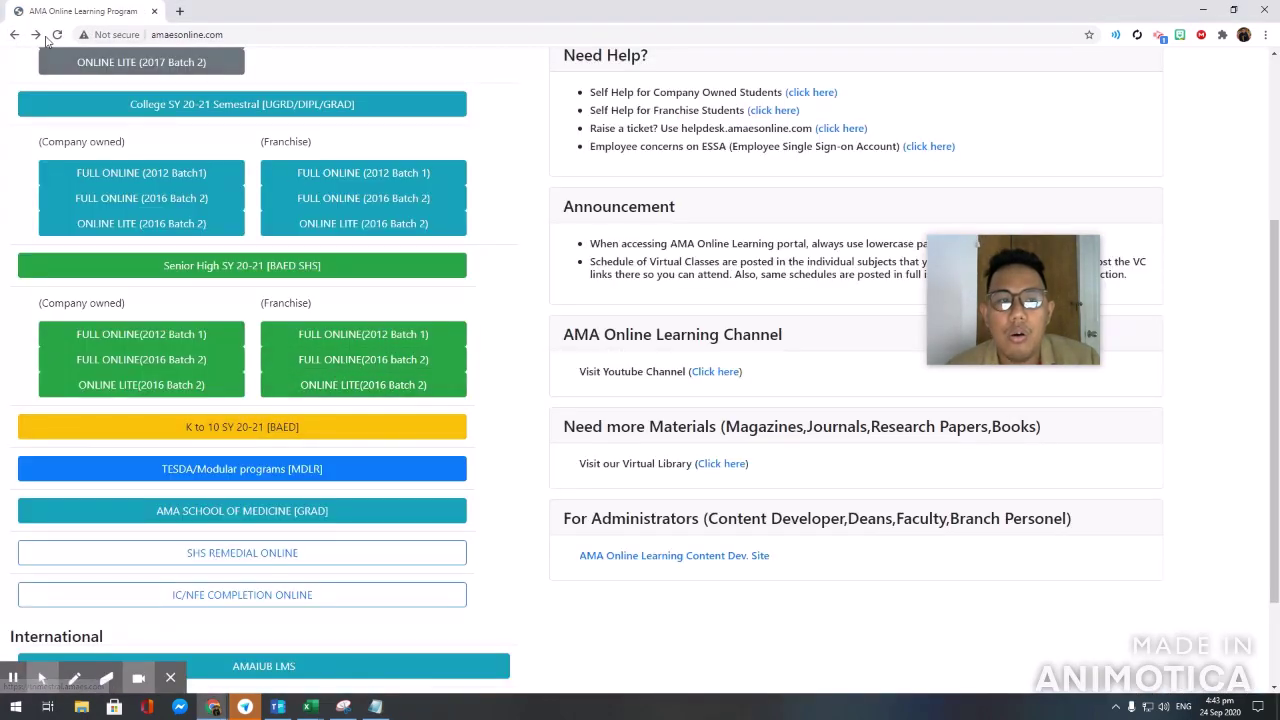
Step: Check the shs2.amaesonline.com/login/index.php address in the notes and open a new browser tab
{"action": "key", "text": "alt+Tab"}
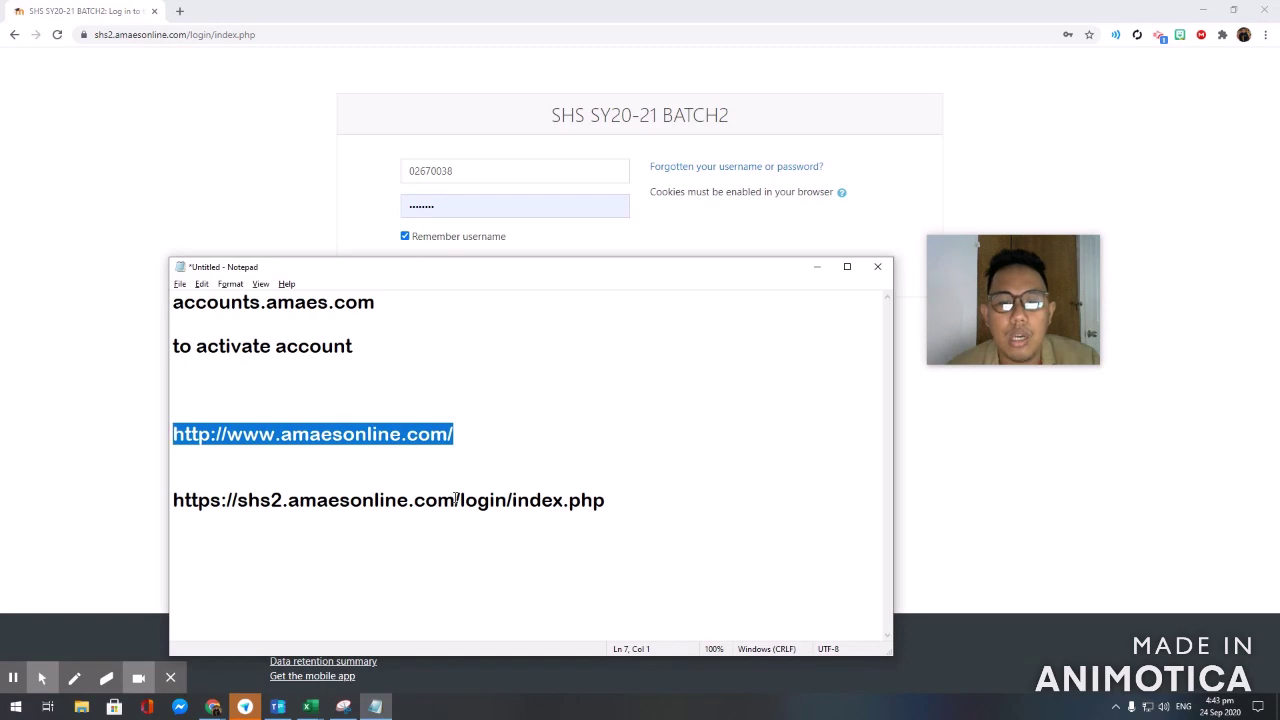
{"action": "left_click_drag", "start_coordinate": [237, 502], "coordinate": [455, 502]}
{"action": "key", "text": "ctrl+c"}
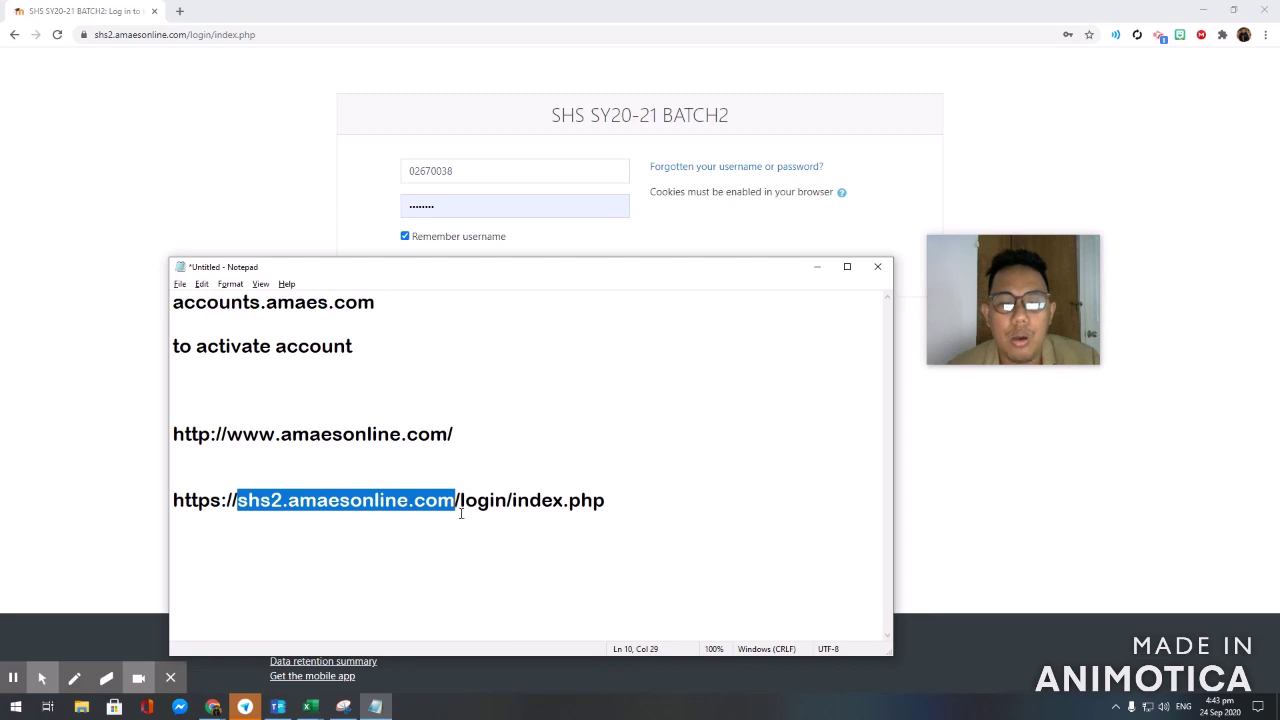
{"action": "left_click_drag", "start_coordinate": [634, 506], "coordinate": [463, 502]}
{"action": "left_click", "coordinate": [179, 11]}
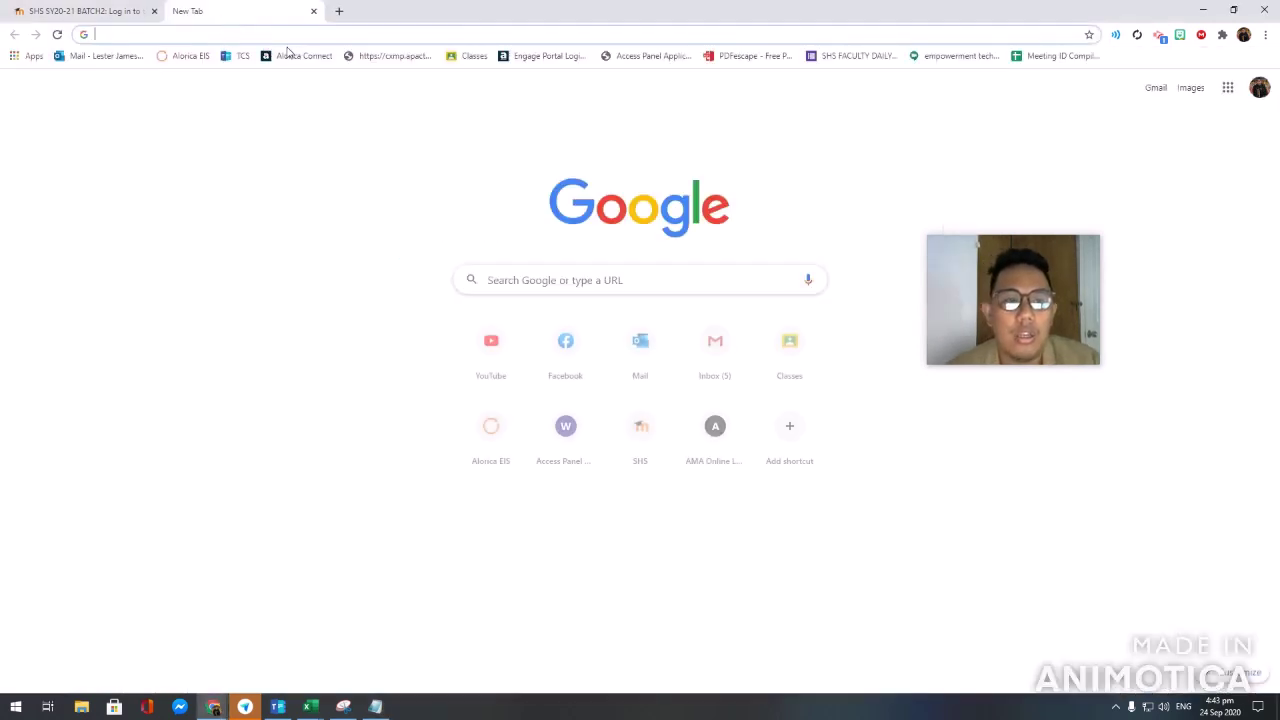
{"action": "key", "text": "ctrl+v"}
{"action": "left_click", "coordinate": [433, 108]}
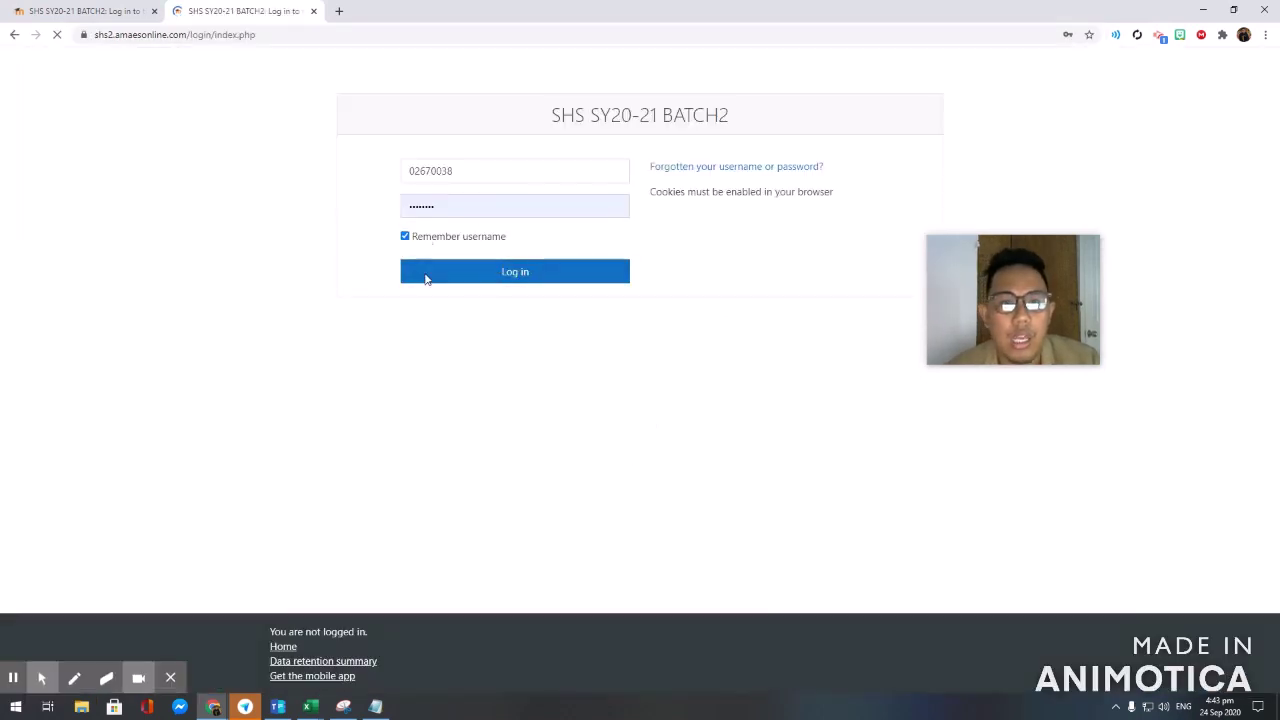
{"action": "key", "text": "alt+Tab"}
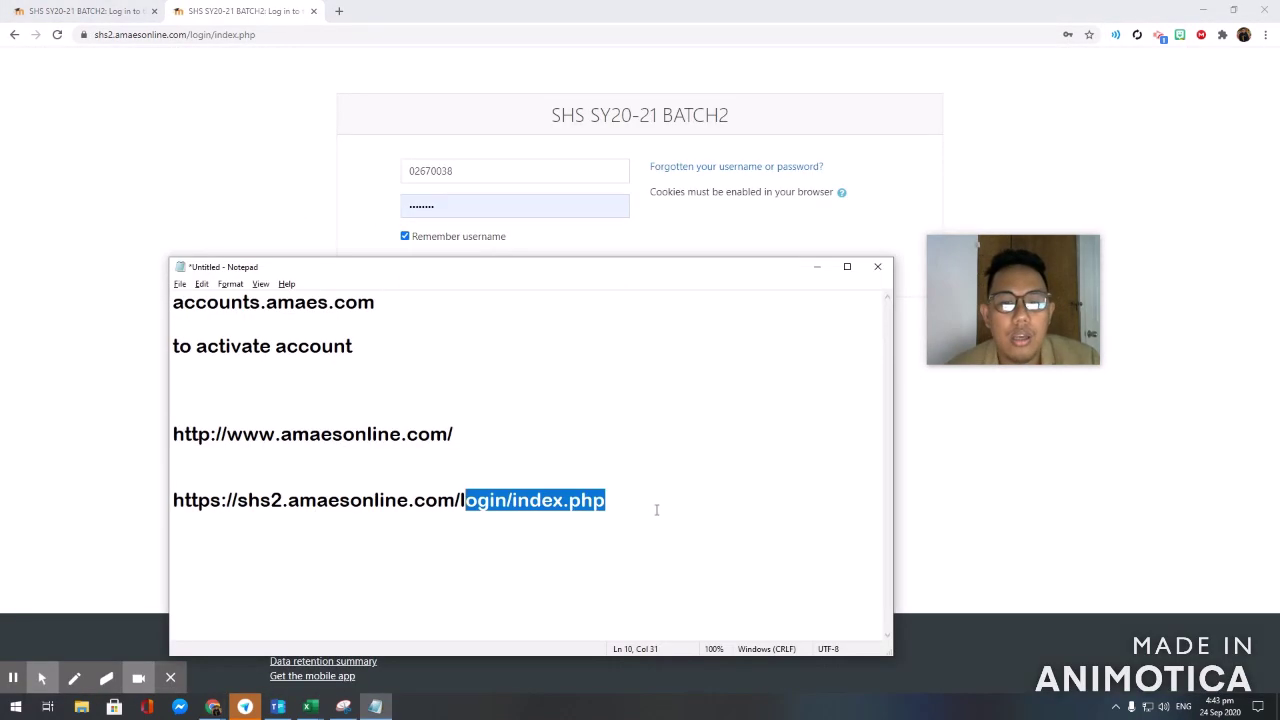
{"action": "type", "text": "l"}
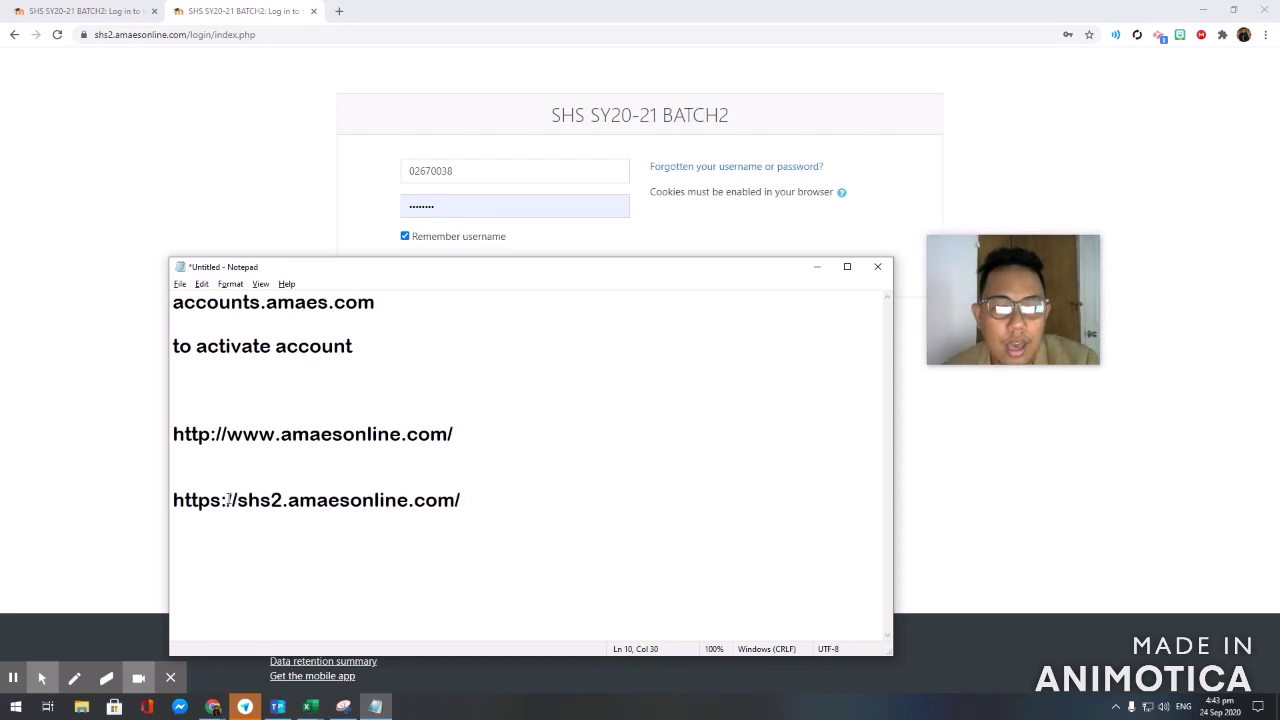
{"action": "left_click_drag", "start_coordinate": [239, 502], "coordinate": [126, 500]}
{"action": "key", "text": "BackSpace"}
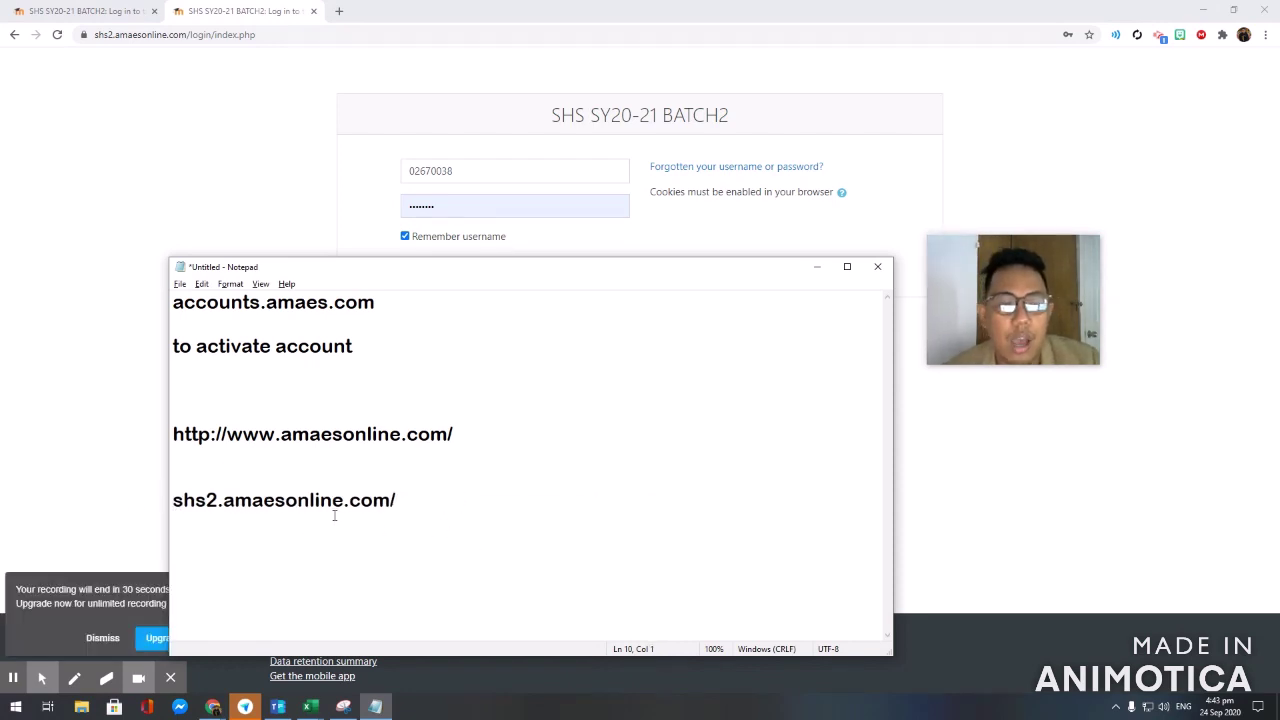
{"action": "left_click", "coordinate": [68, 260]}
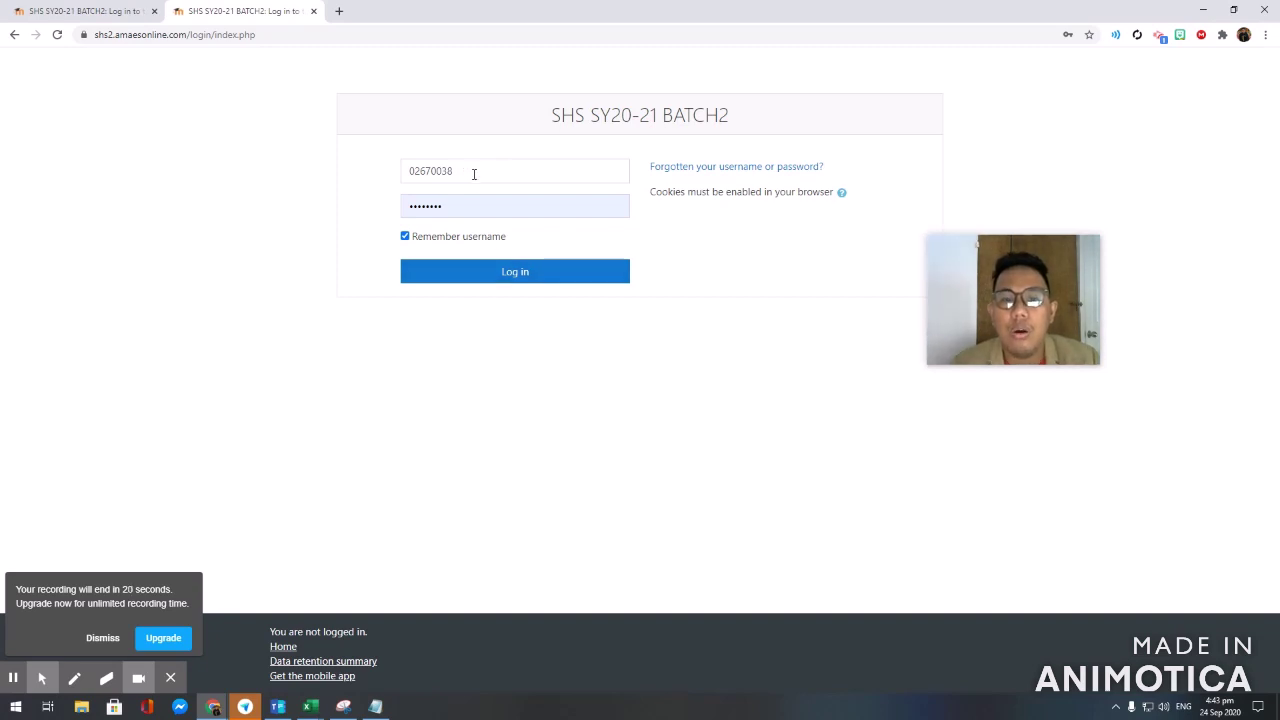
Step: Log in to SHS SY20-21 BATCH2 and go to the Dashboard from the navigation drawer
{"action": "left_click", "coordinate": [514, 275]}
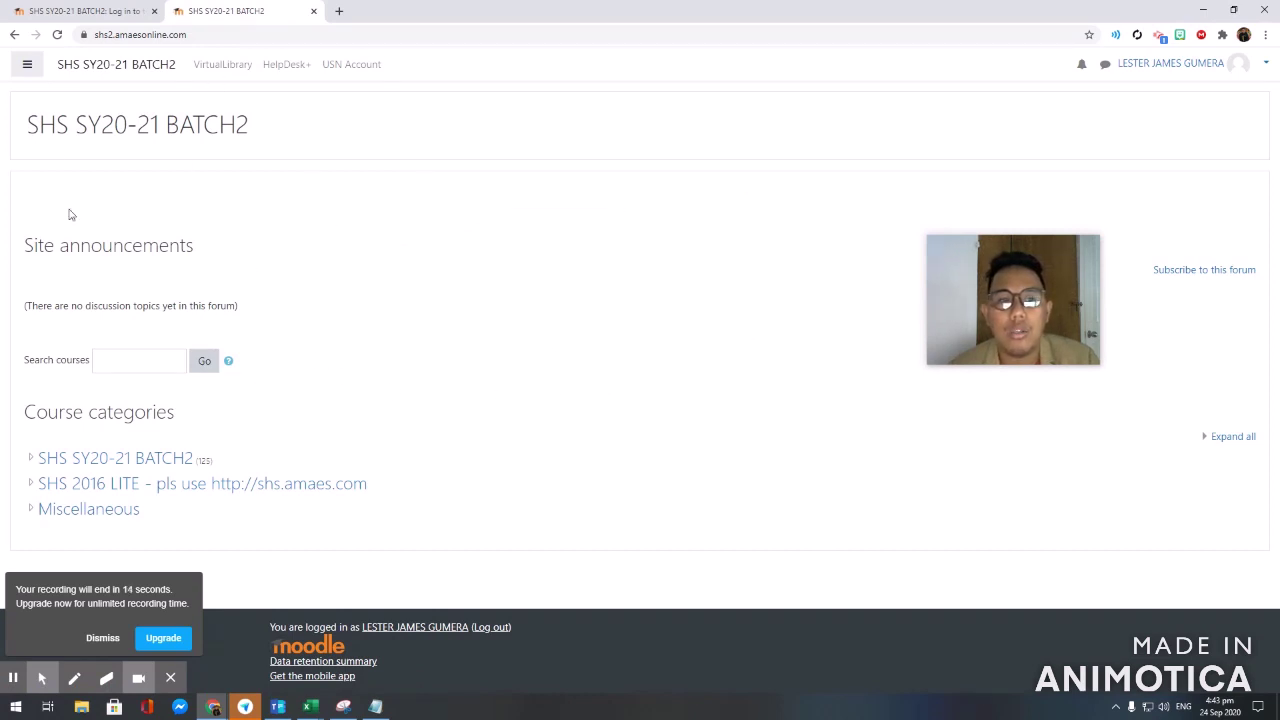
{"action": "left_click", "coordinate": [27, 64]}
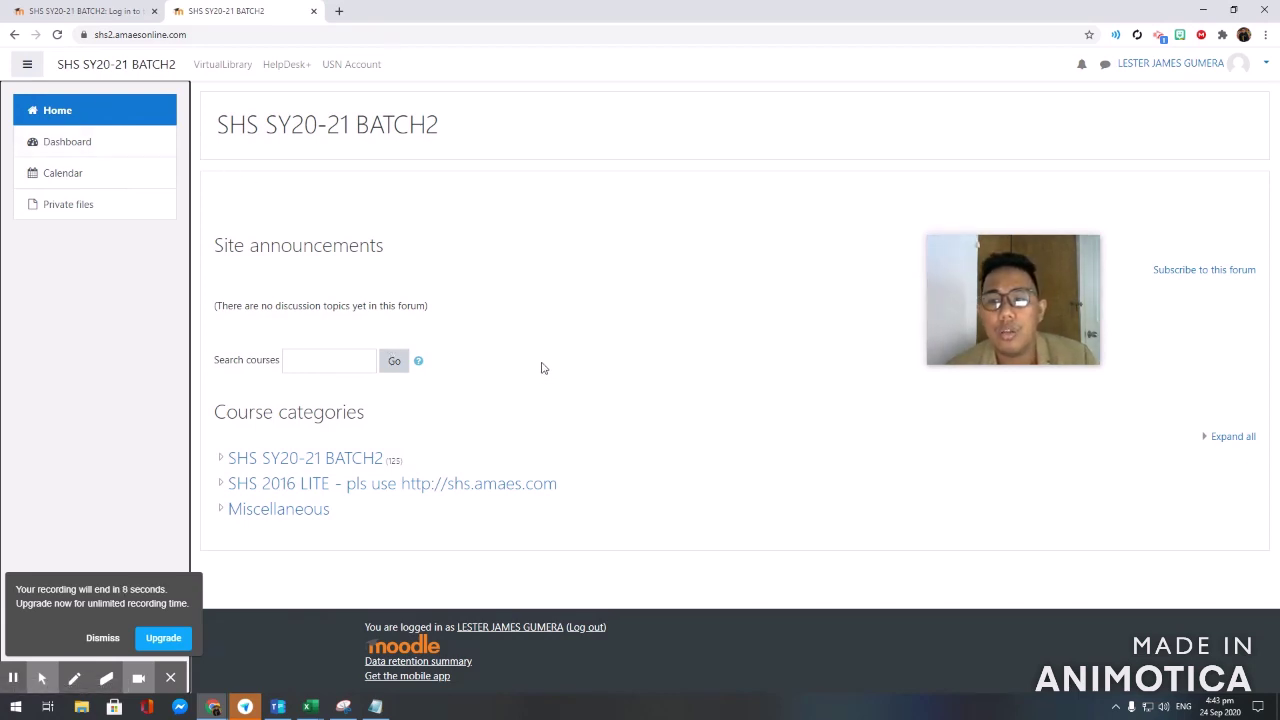
{"action": "left_click", "coordinate": [29, 66]}
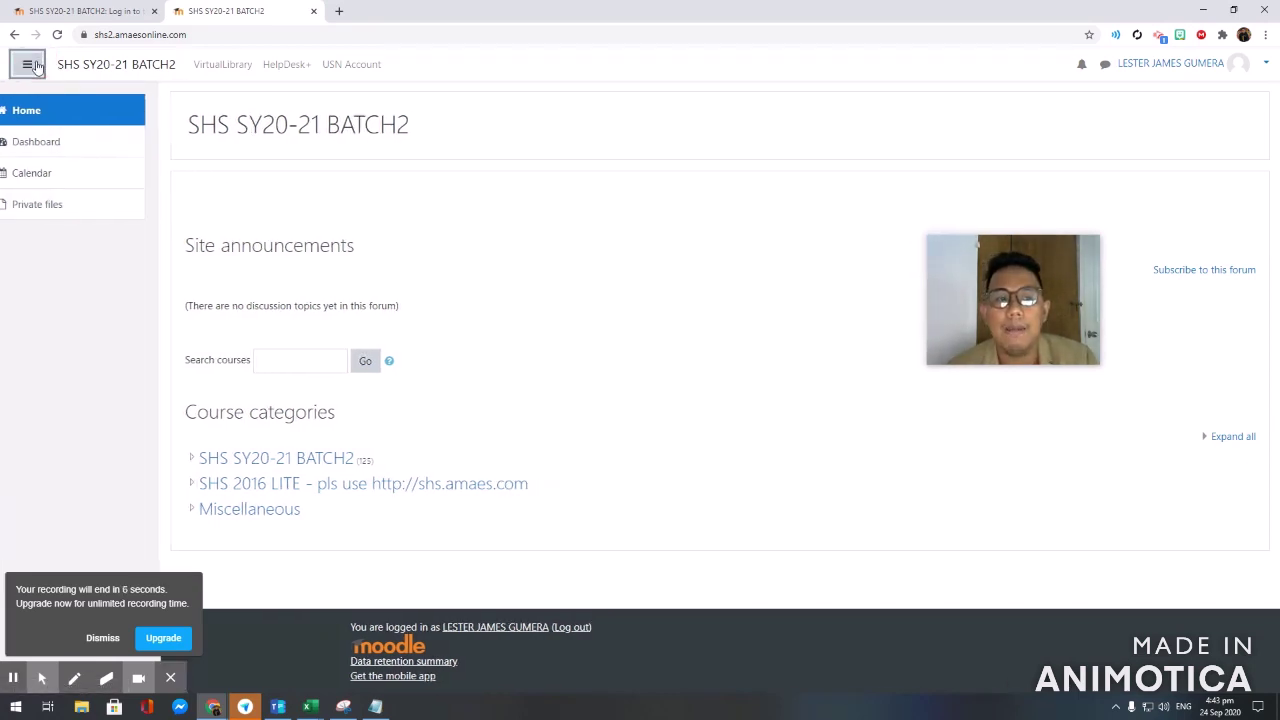
{"action": "left_click", "coordinate": [29, 66]}
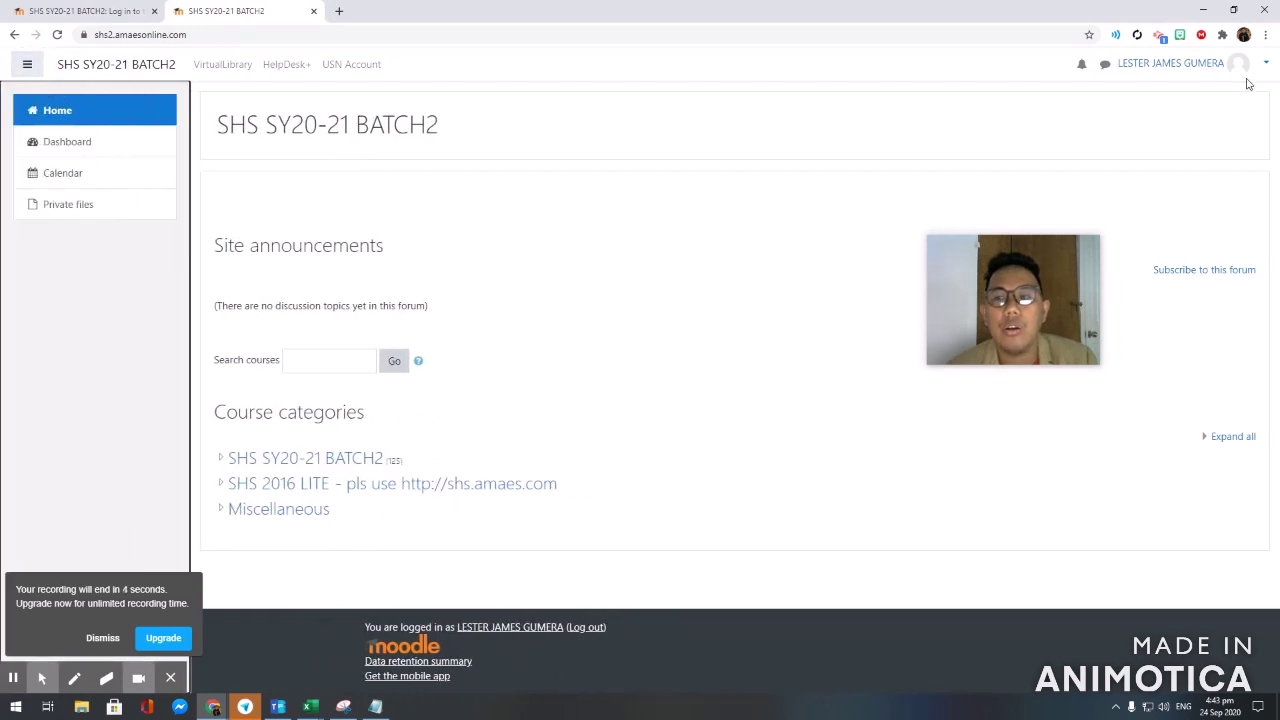
{"action": "left_click", "coordinate": [67, 142]}
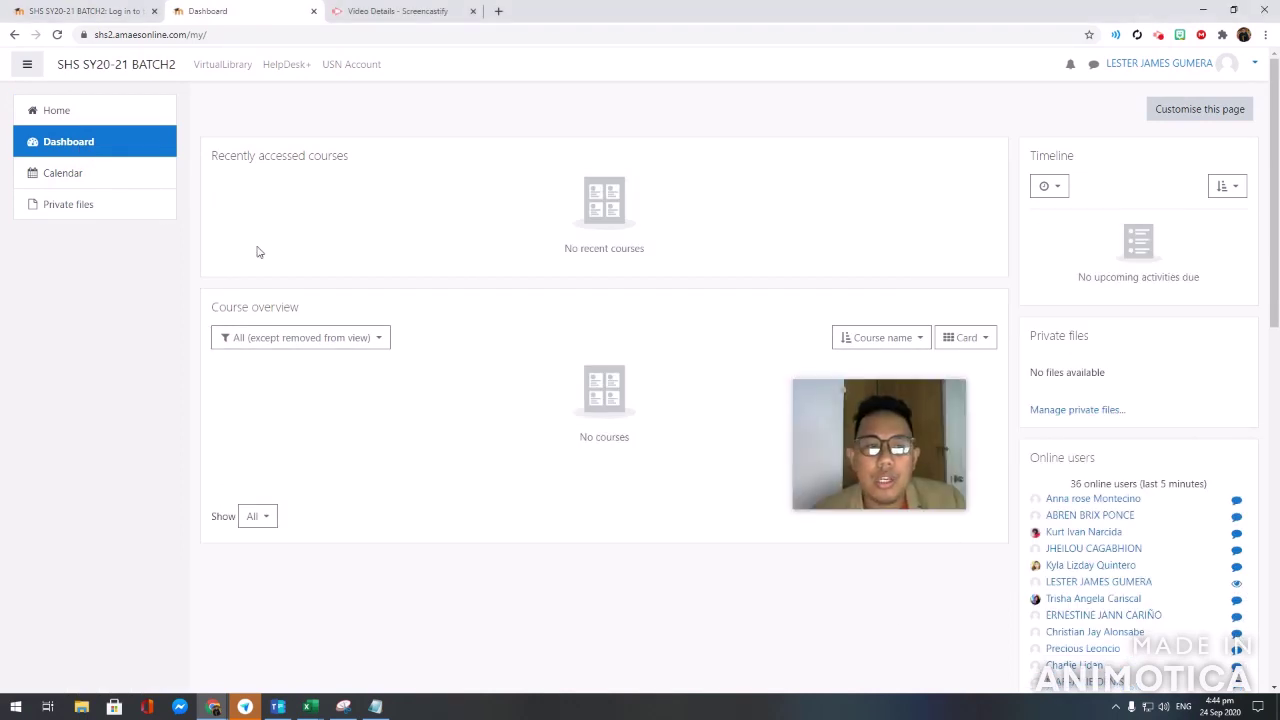
{"action": "left_click", "coordinate": [33, 72]}
{"action": "left_click", "coordinate": [30, 68]}
{"action": "left_click", "coordinate": [42, 112]}
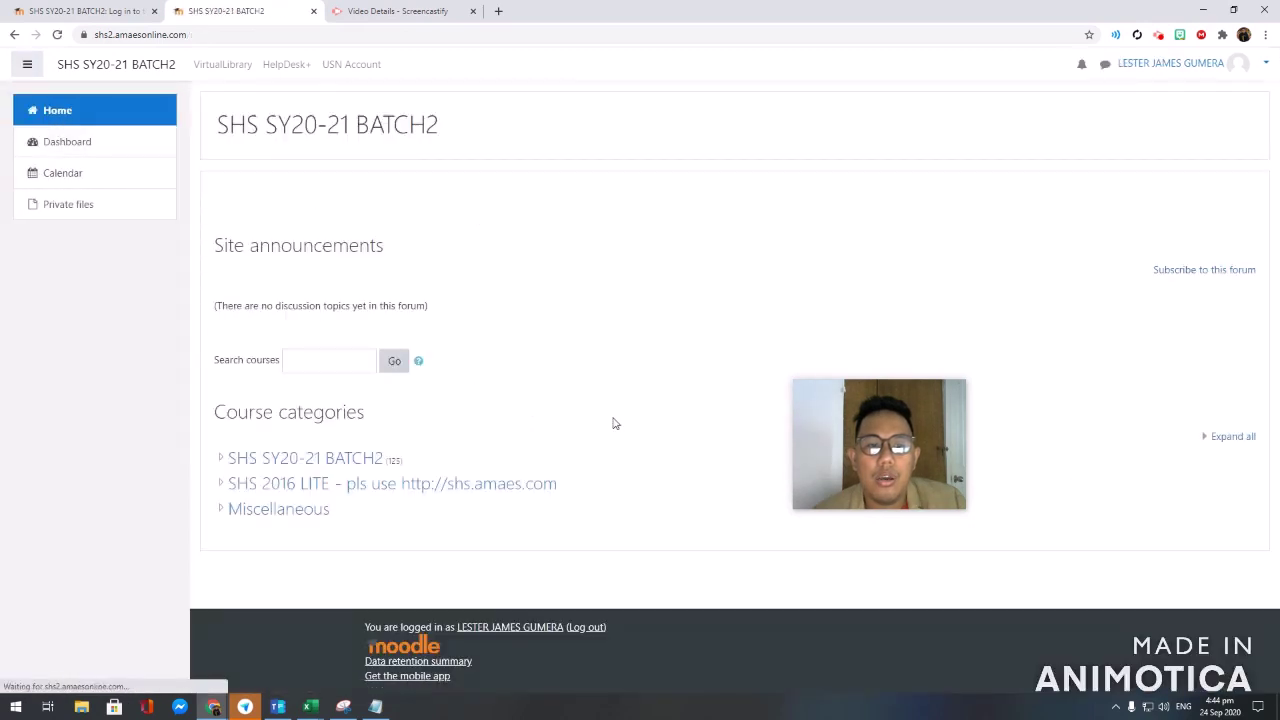
{"action": "left_click", "coordinate": [70, 148]}
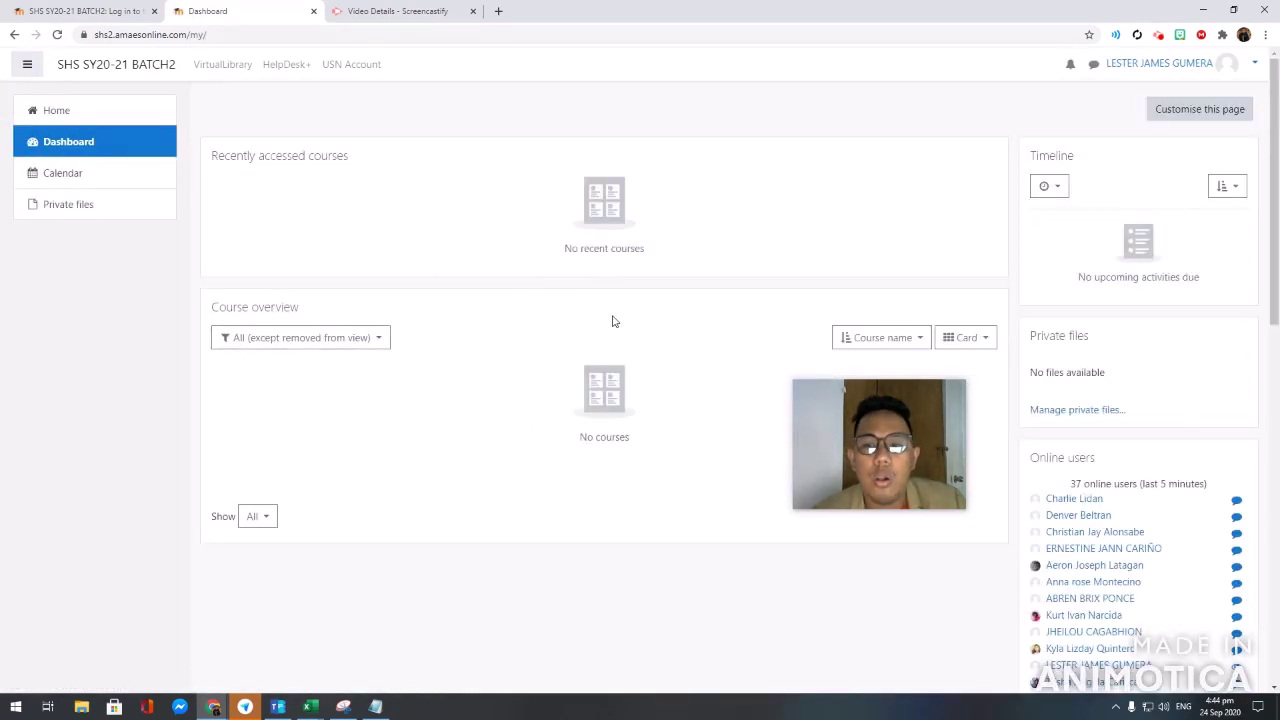
{"action": "scroll", "coordinate": [600, 400], "scroll_direction": "down", "scroll_amount": 2}
{"action": "scroll", "coordinate": [658, 430], "scroll_direction": "up", "scroll_amount": 2}
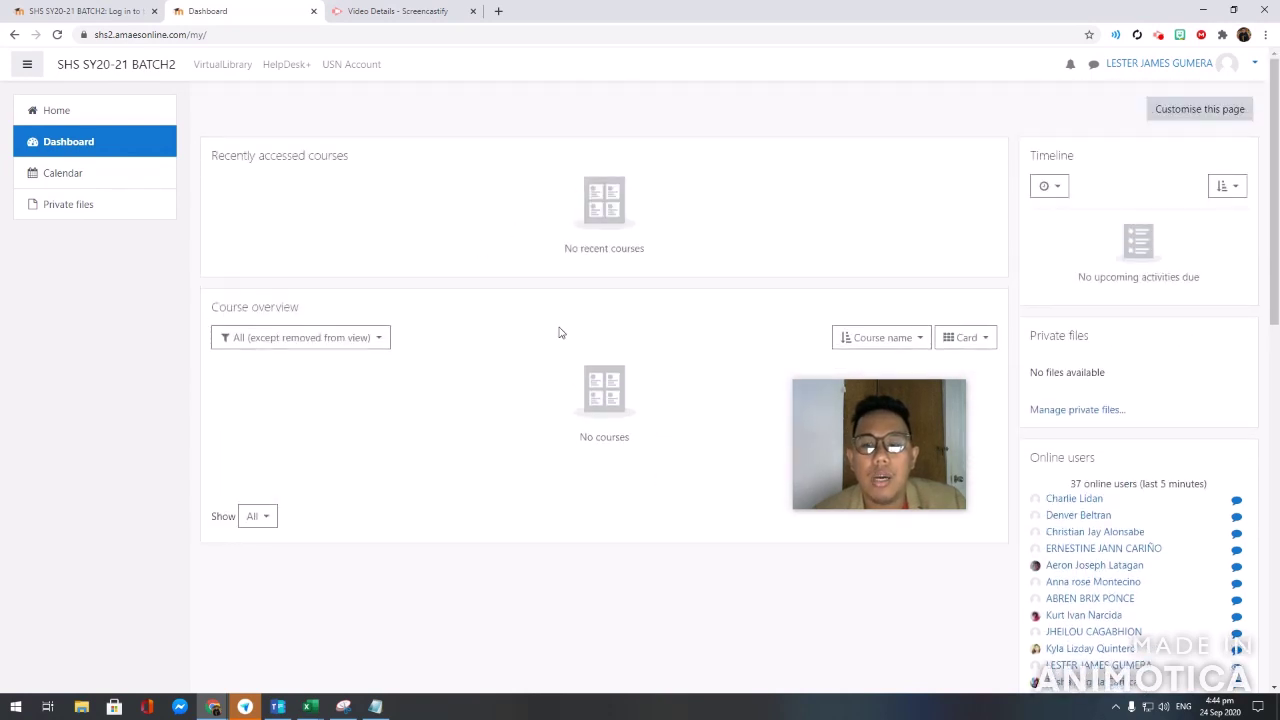
{"action": "scroll", "coordinate": [540, 331], "scroll_direction": "down", "scroll_amount": 3}
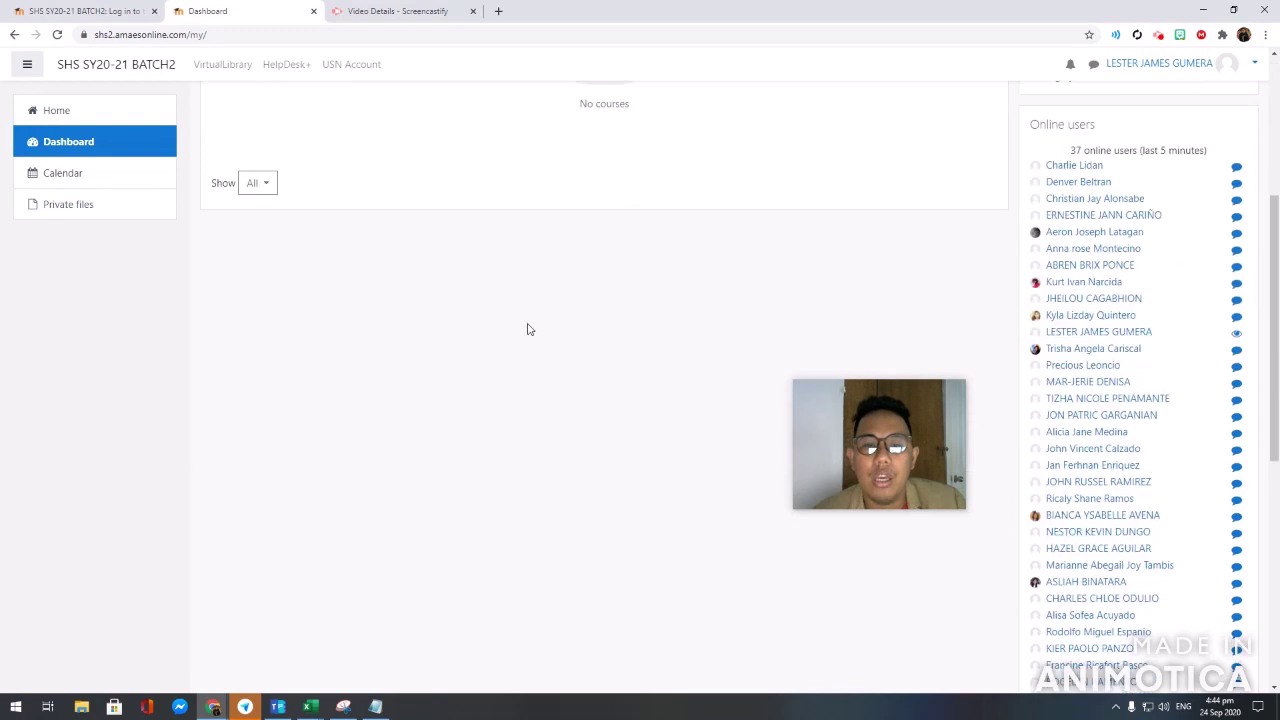
{"action": "scroll", "coordinate": [529, 330], "scroll_direction": "up", "scroll_amount": 3}
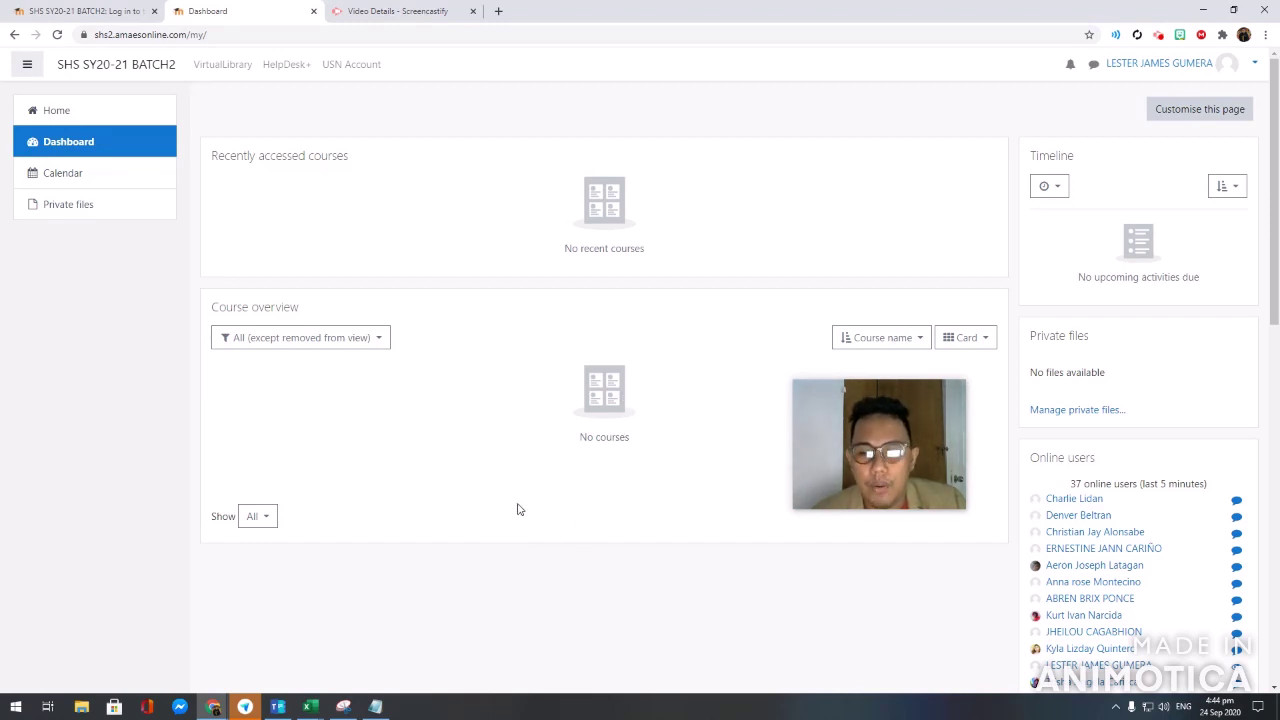
{"action": "scroll", "coordinate": [490, 430], "scroll_direction": "down", "scroll_amount": 2}
{"action": "scroll", "coordinate": [440, 290], "scroll_direction": "up", "scroll_amount": 2}
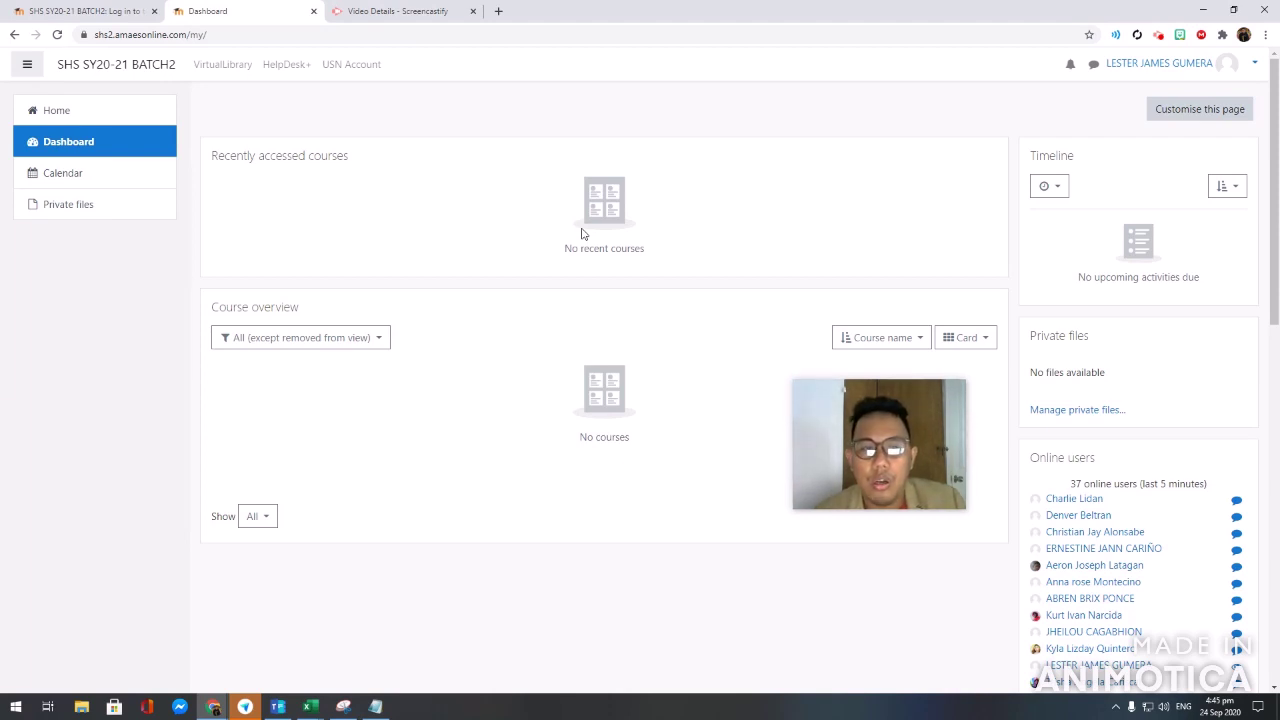
{"action": "scroll", "coordinate": [517, 340], "scroll_direction": "down", "scroll_amount": 1}
{"action": "scroll", "coordinate": [517, 340], "scroll_direction": "up", "scroll_amount": 1}
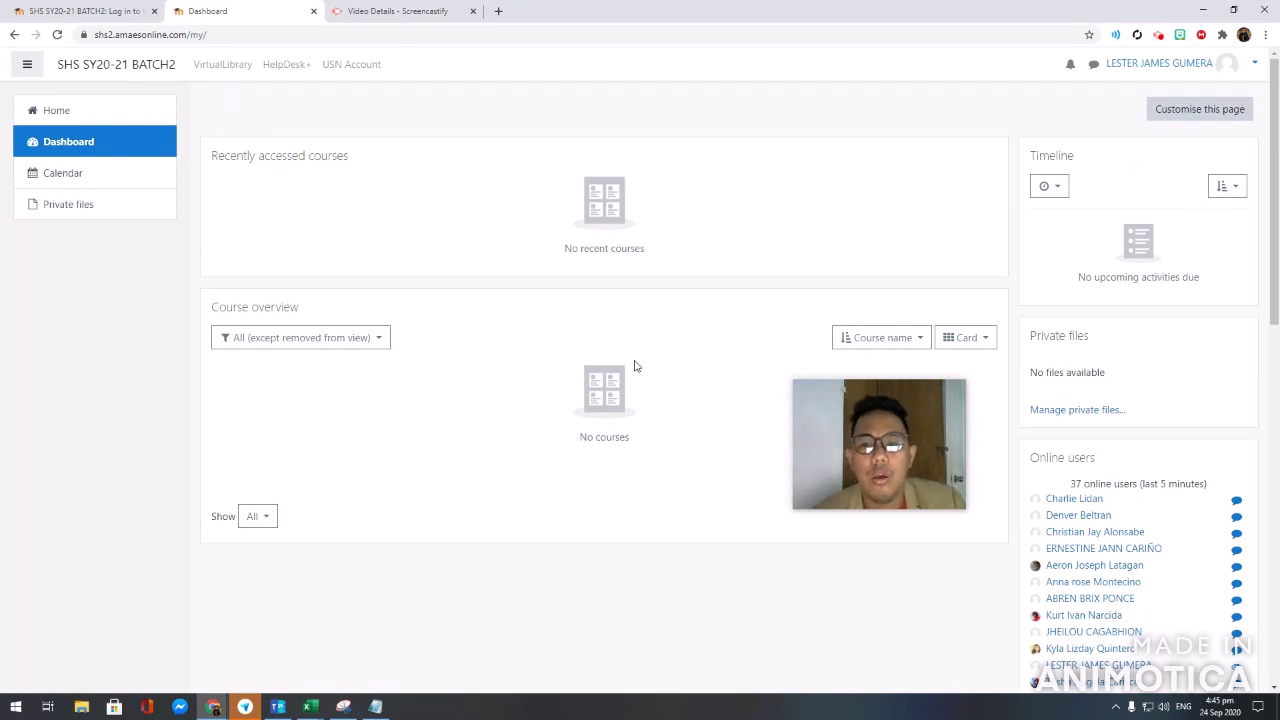
{"action": "scroll", "coordinate": [645, 375], "scroll_direction": "down", "scroll_amount": 2}
{"action": "scroll", "coordinate": [649, 378], "scroll_direction": "up", "scroll_amount": 2}
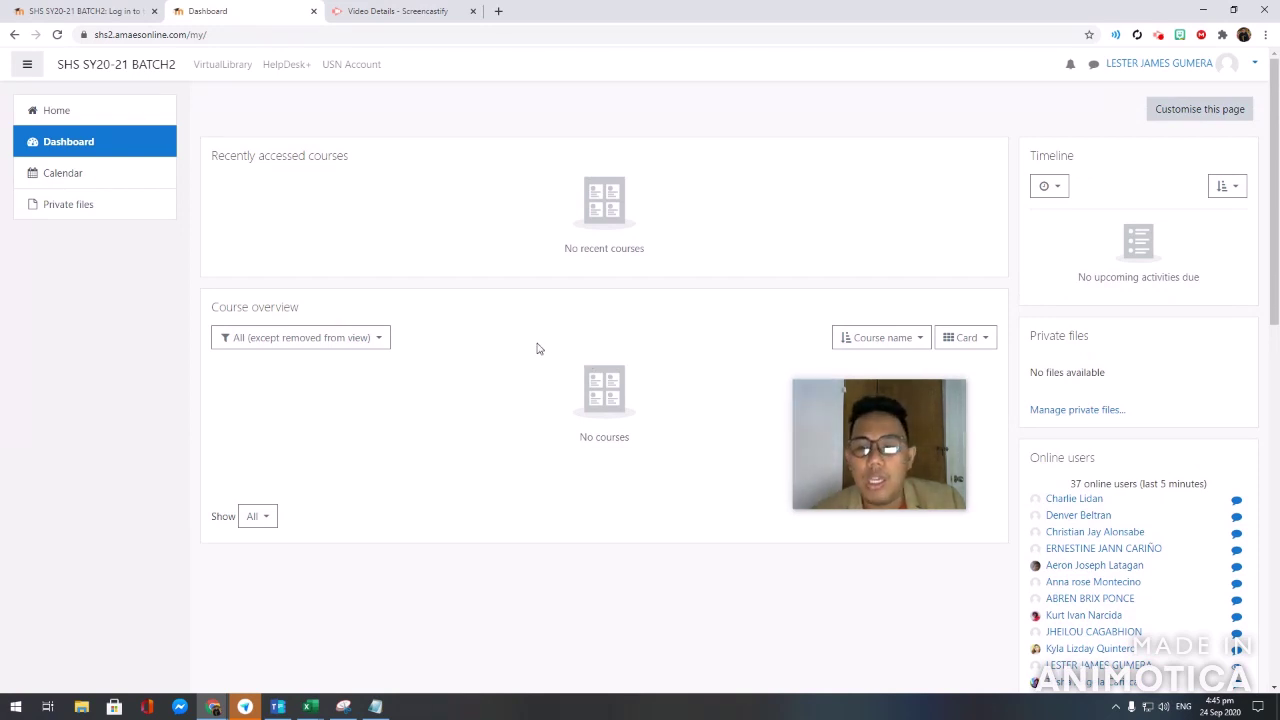
{"action": "scroll", "coordinate": [580, 383], "scroll_direction": "down", "scroll_amount": 2}
{"action": "scroll", "coordinate": [583, 384], "scroll_direction": "up", "scroll_amount": 2}
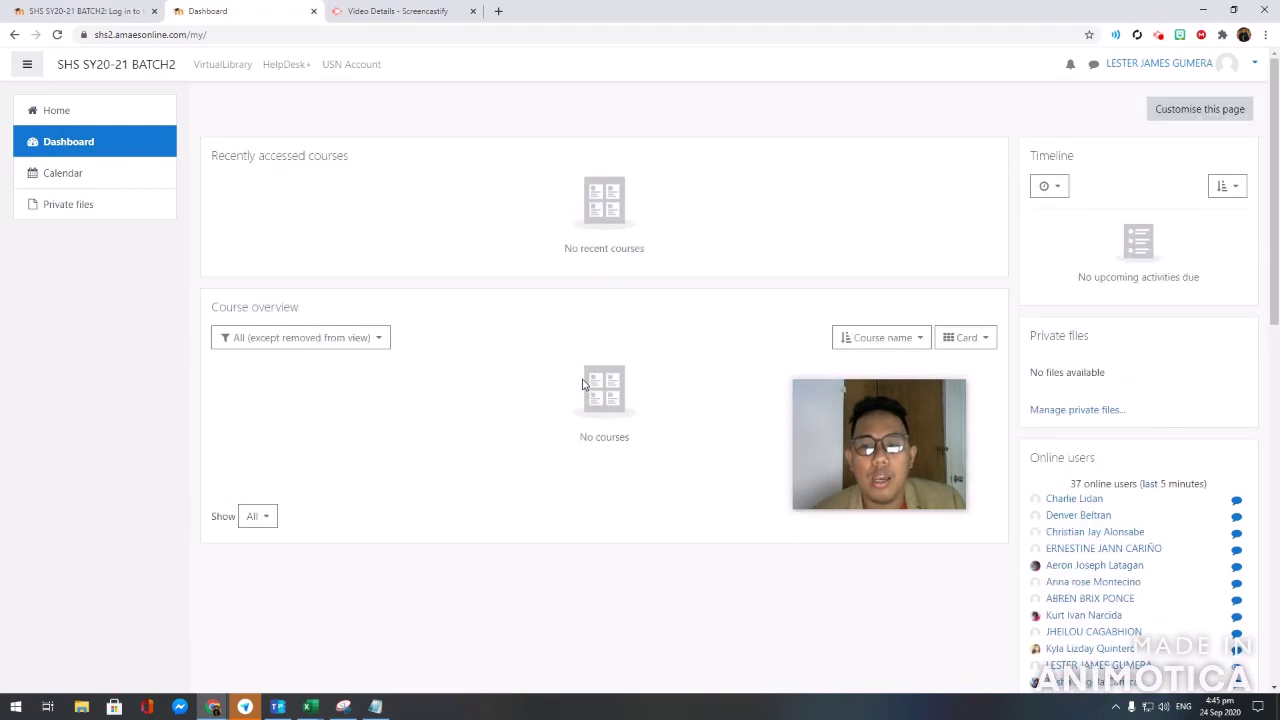